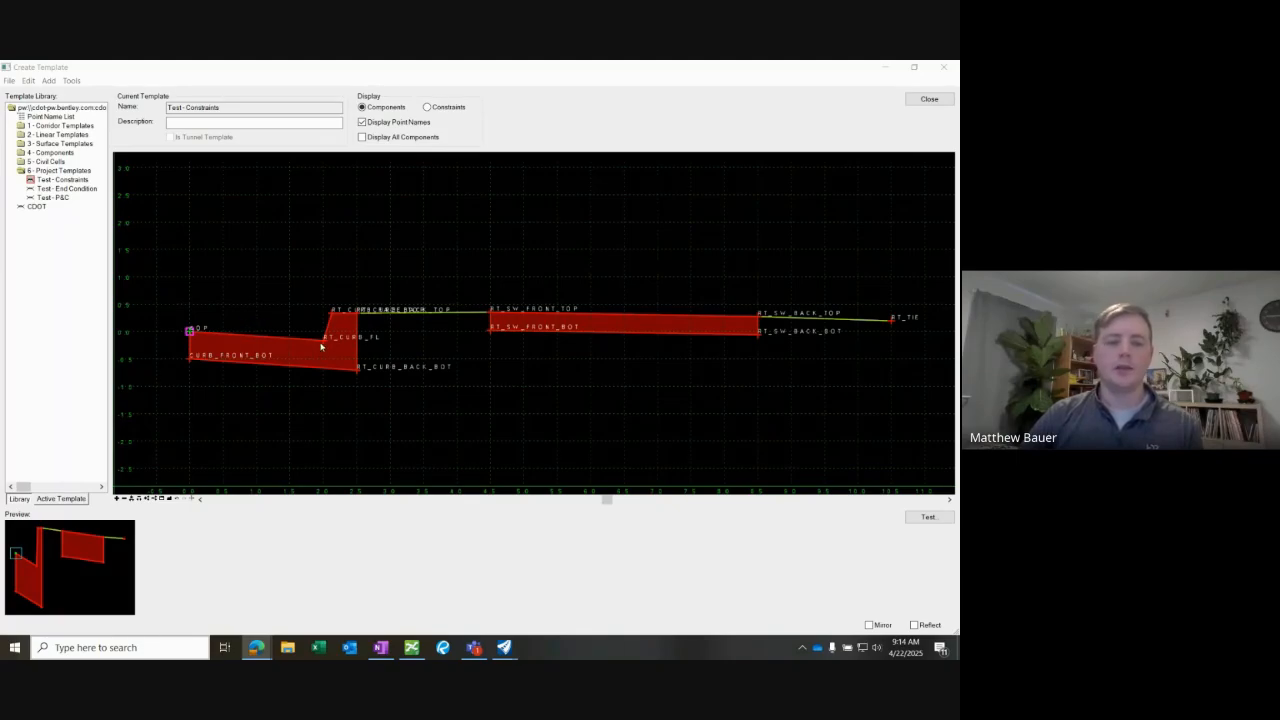
Examine the parents, types and values of the two constraints on the RT_CURB_FL point, and close its properties.
mouse_move(322, 345)
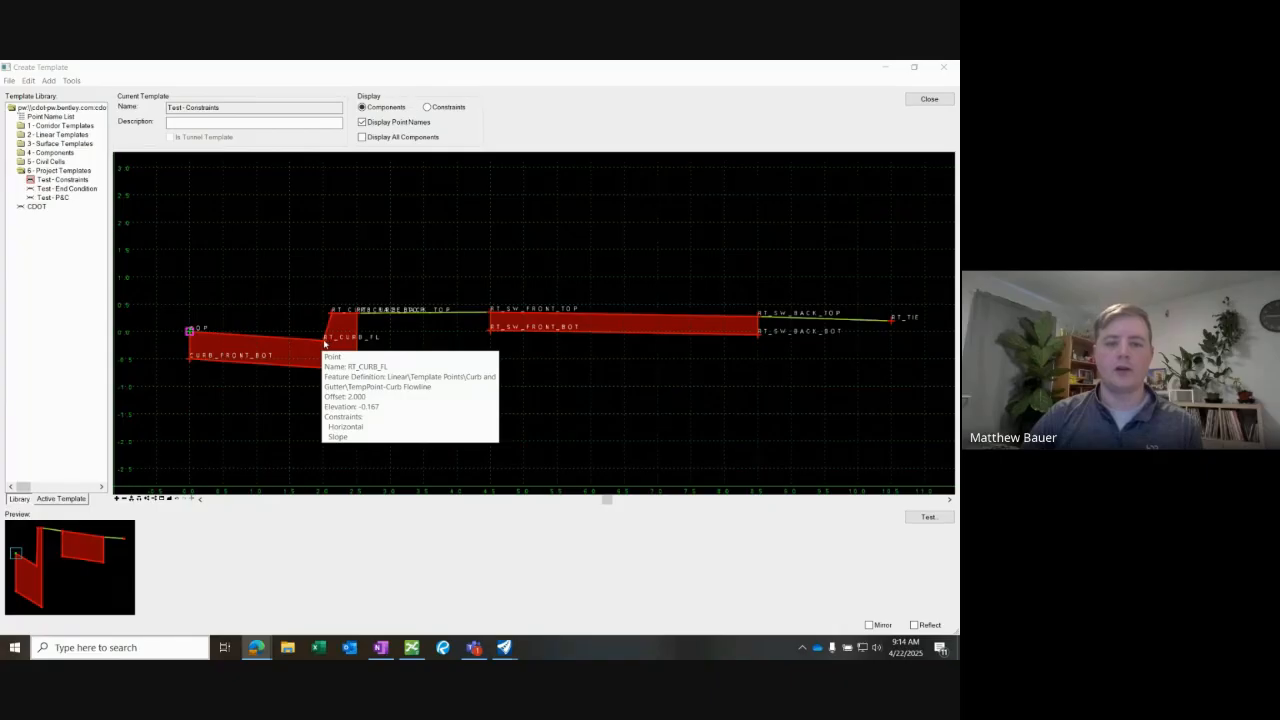
right_click(323, 344)
left_click(360, 363)
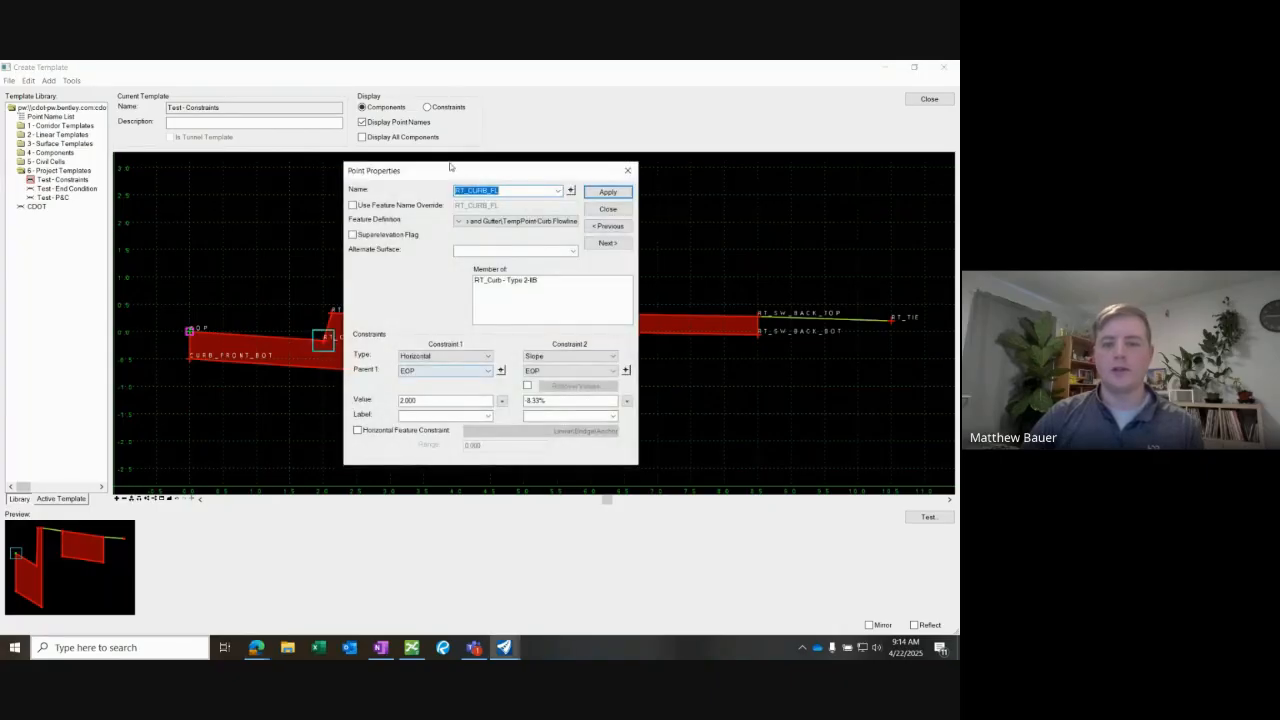
left_click_drag(457, 172, 571, 142)
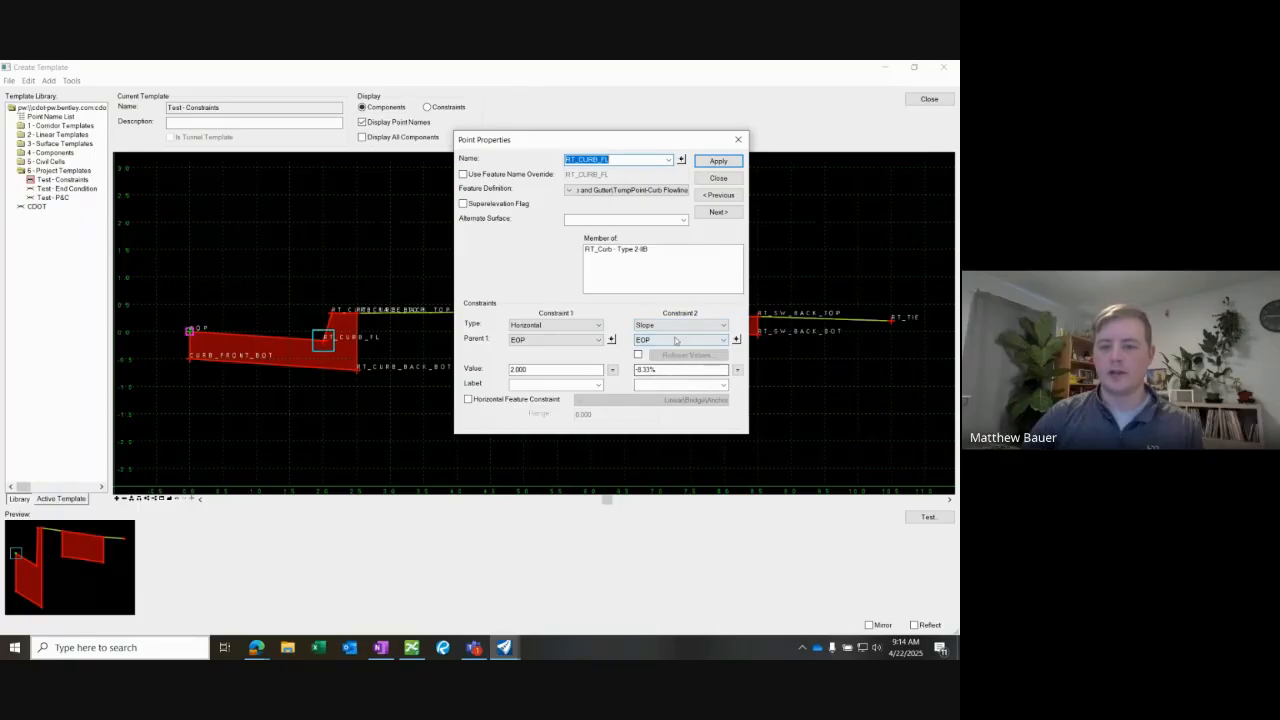
left_click(720, 179)
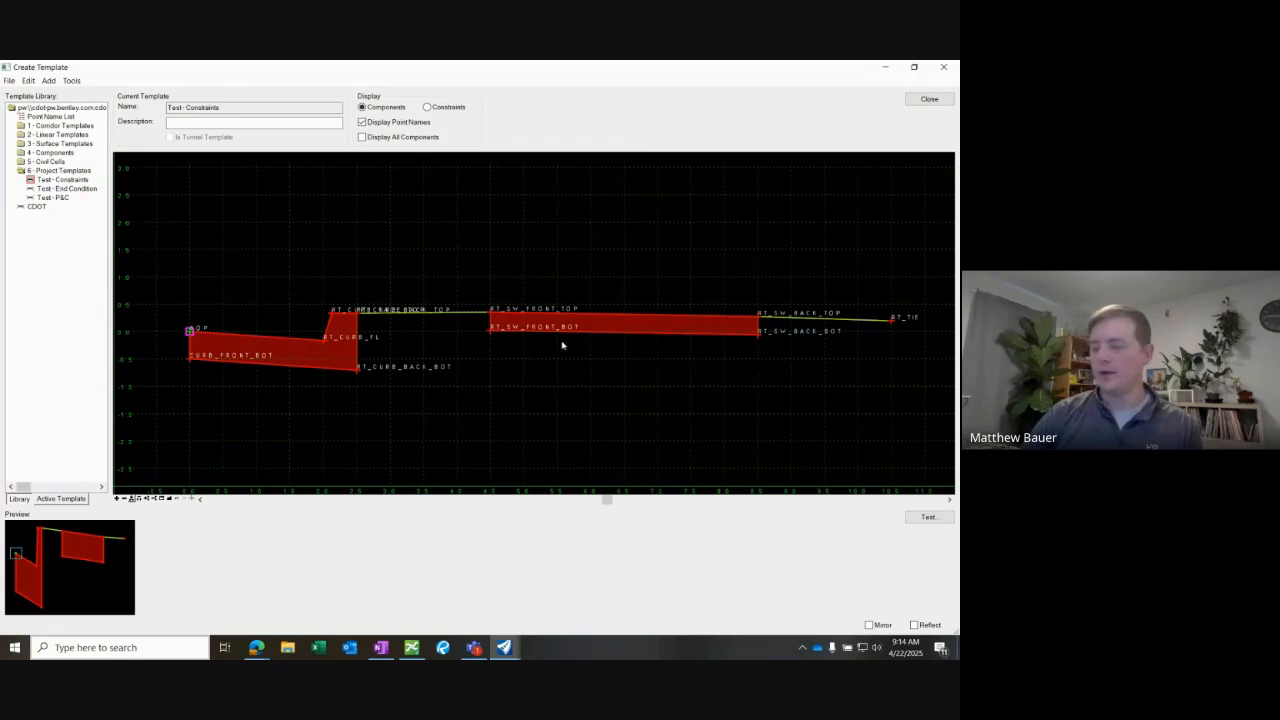
Try the Vector-Offset type for the EOP point's first constraint, review the other constraint types, and close without applying.
double_click(193, 339)
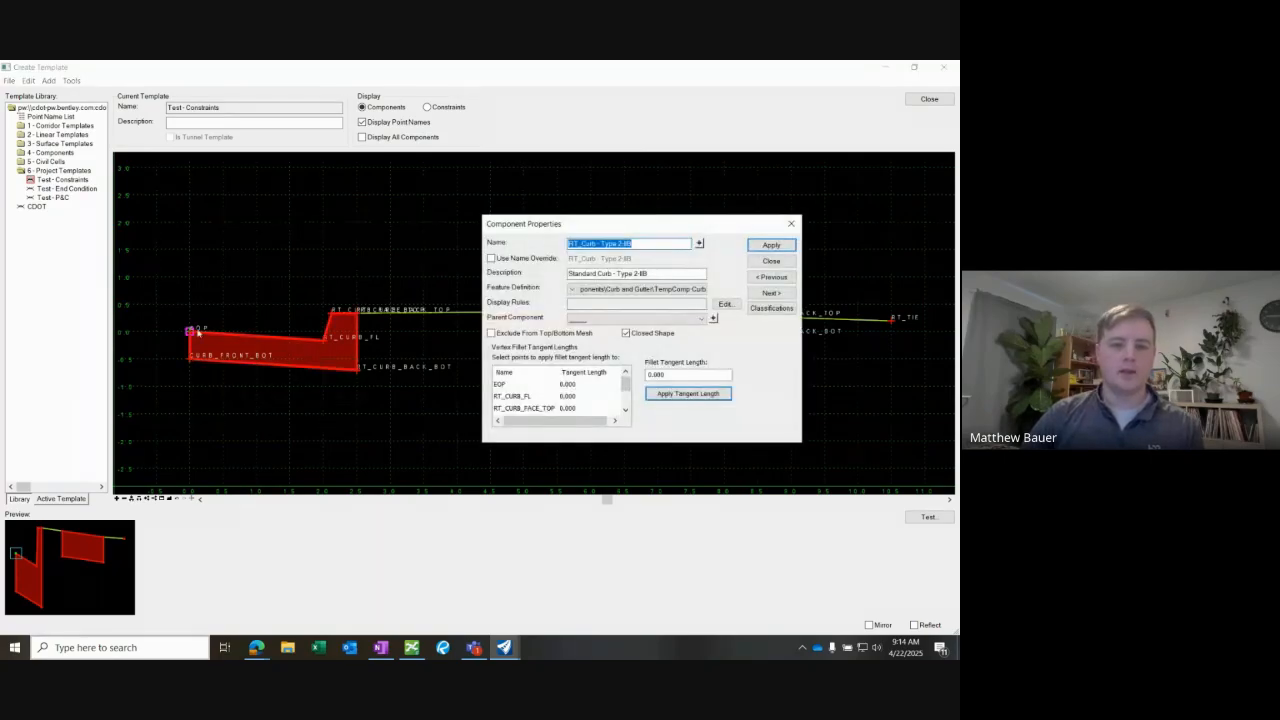
left_click(745, 263)
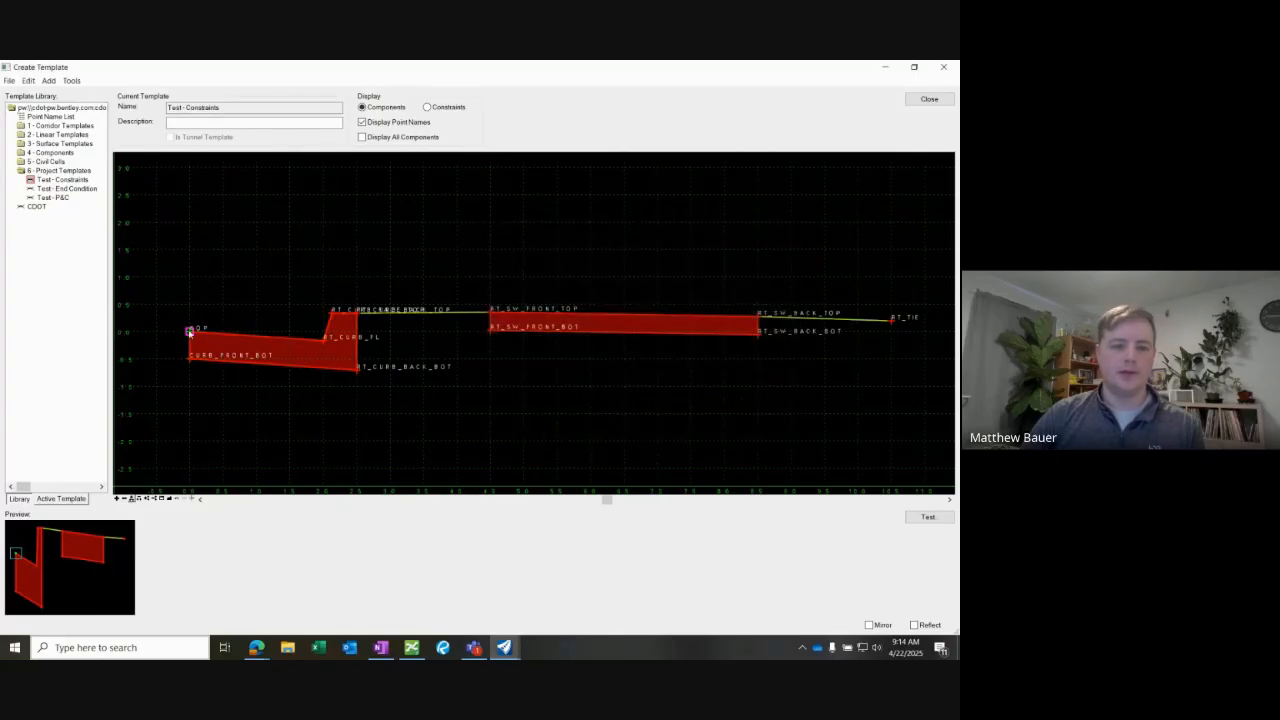
double_click(190, 331)
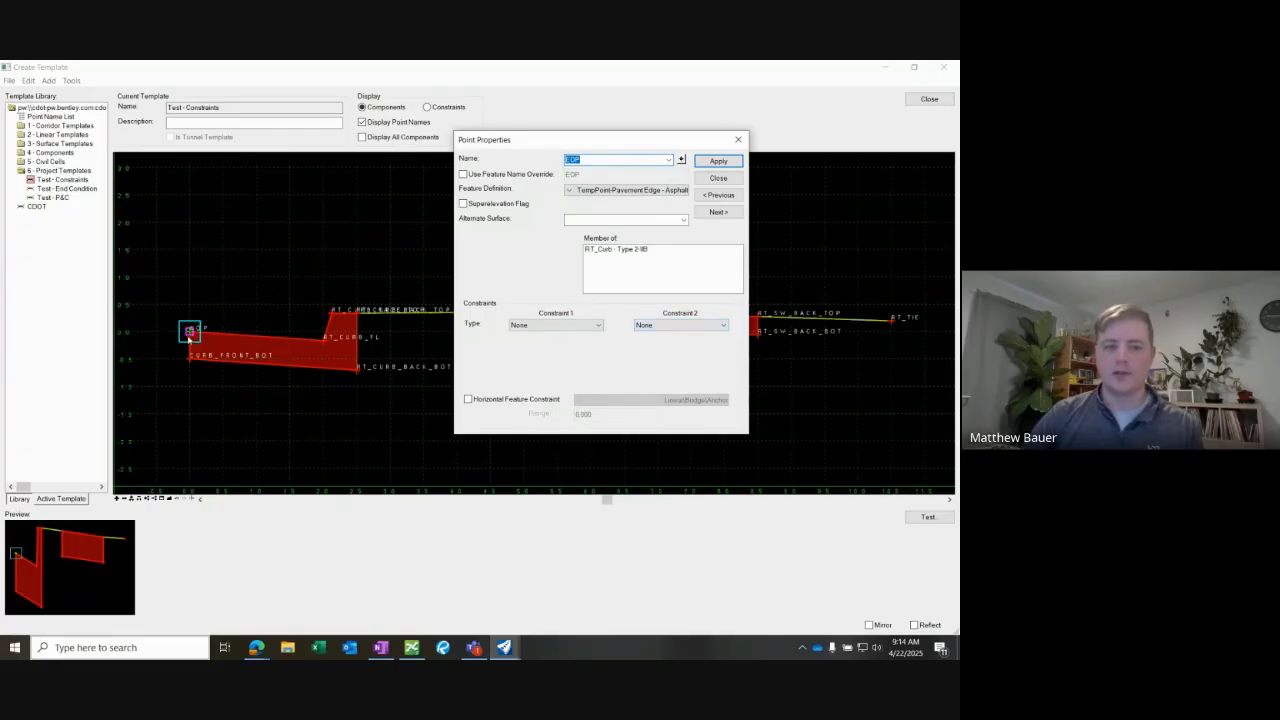
left_click(566, 325)
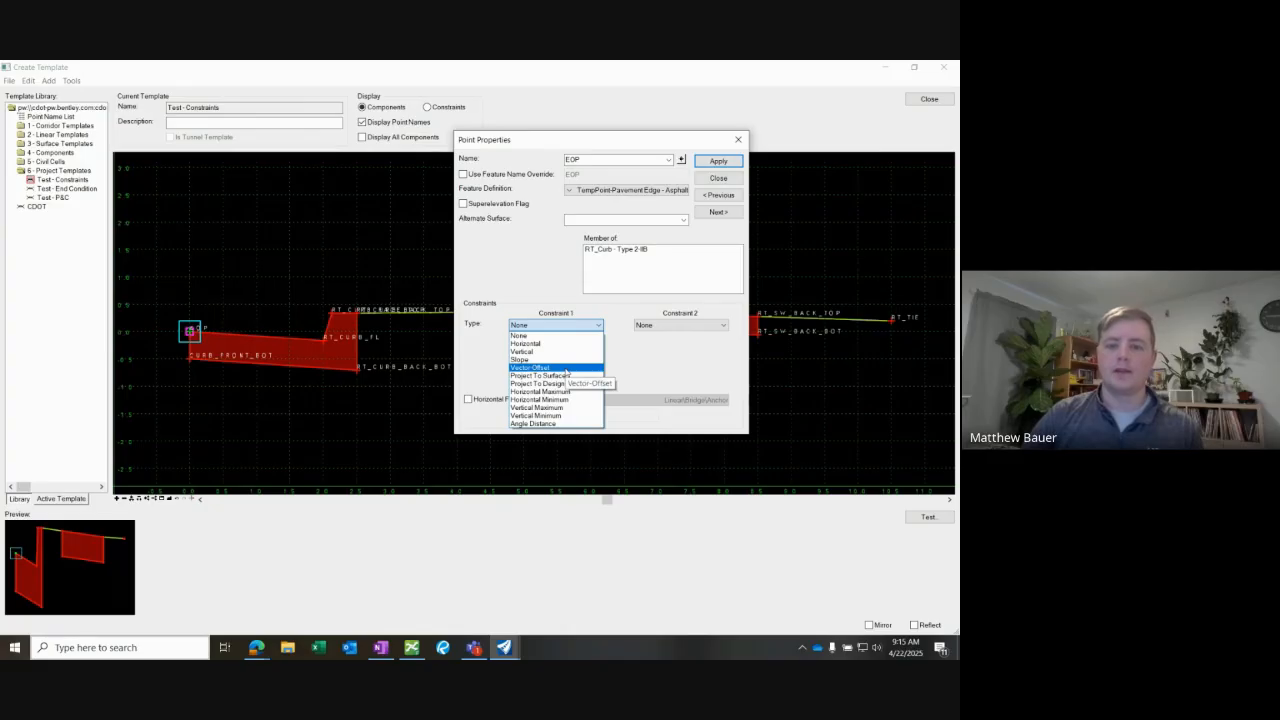
left_click(565, 369)
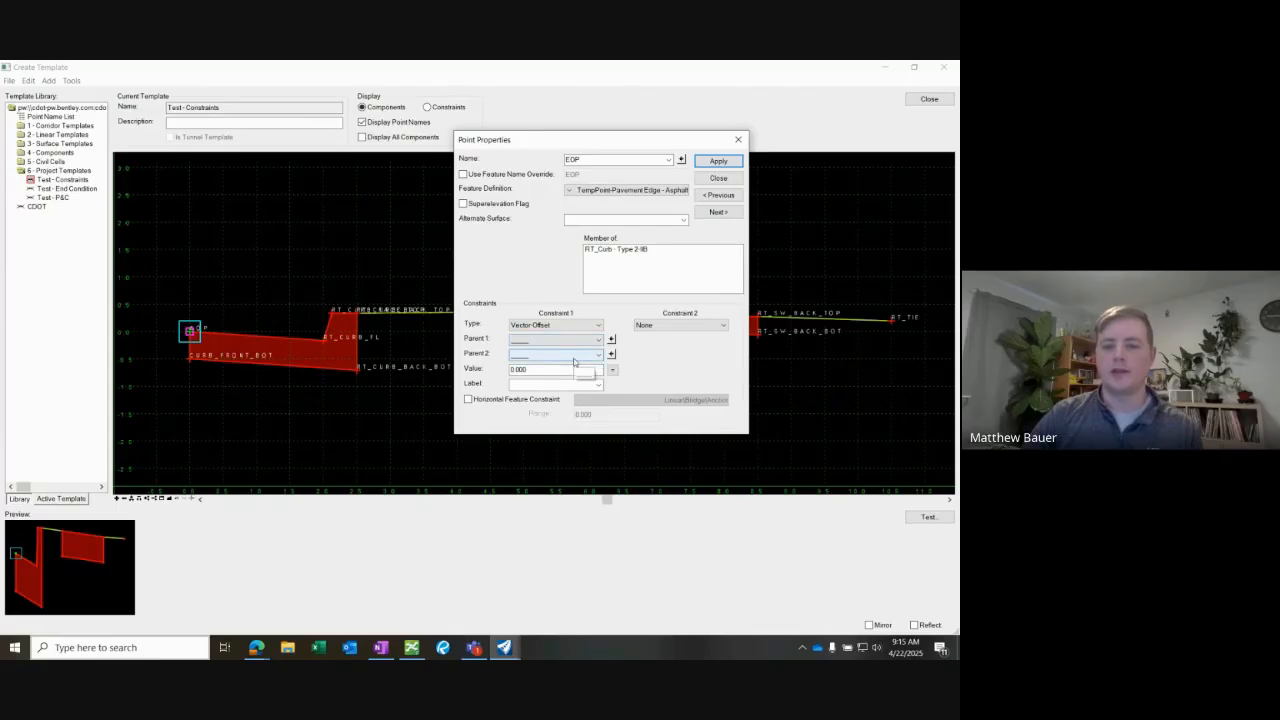
left_click(517, 369)
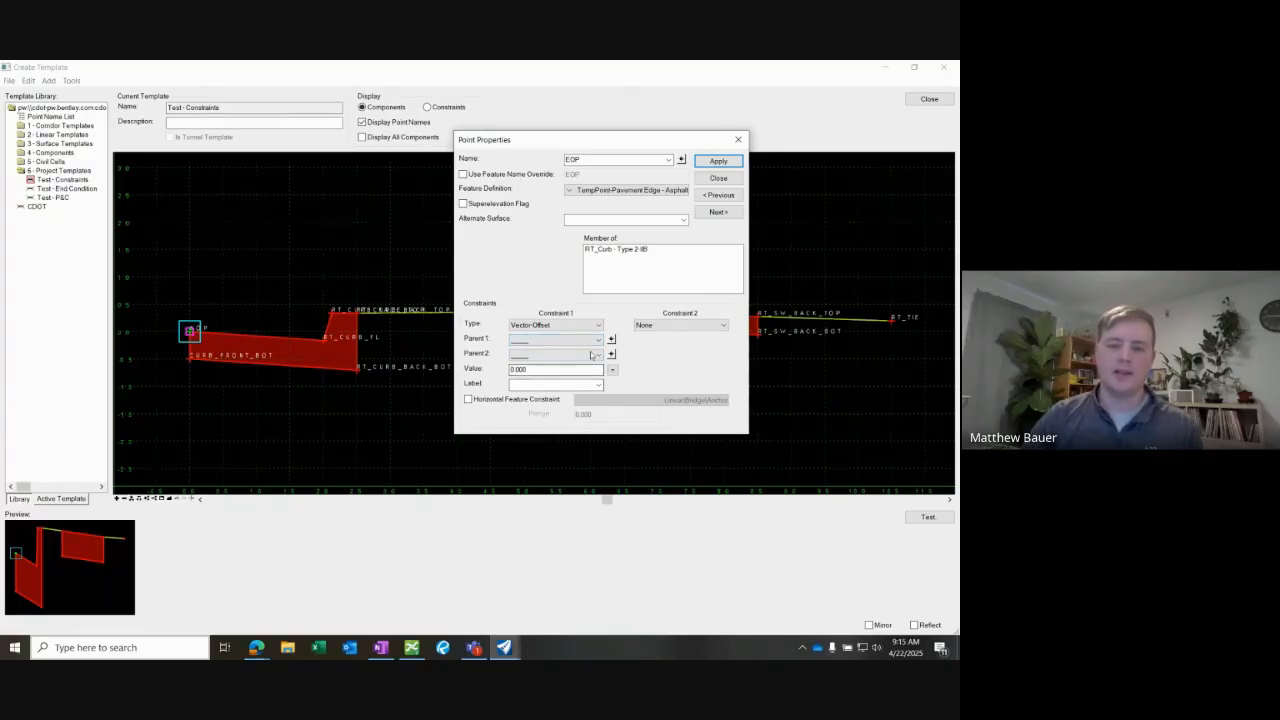
left_click(585, 325)
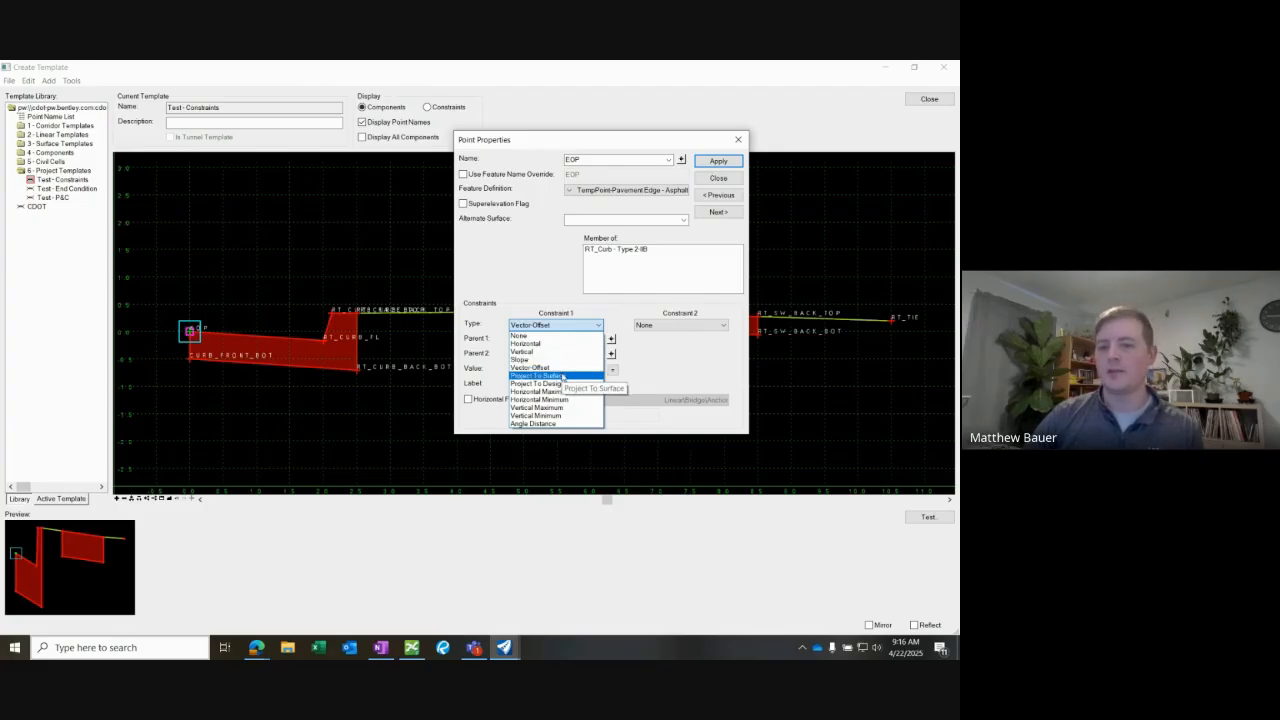
left_click(652, 379)
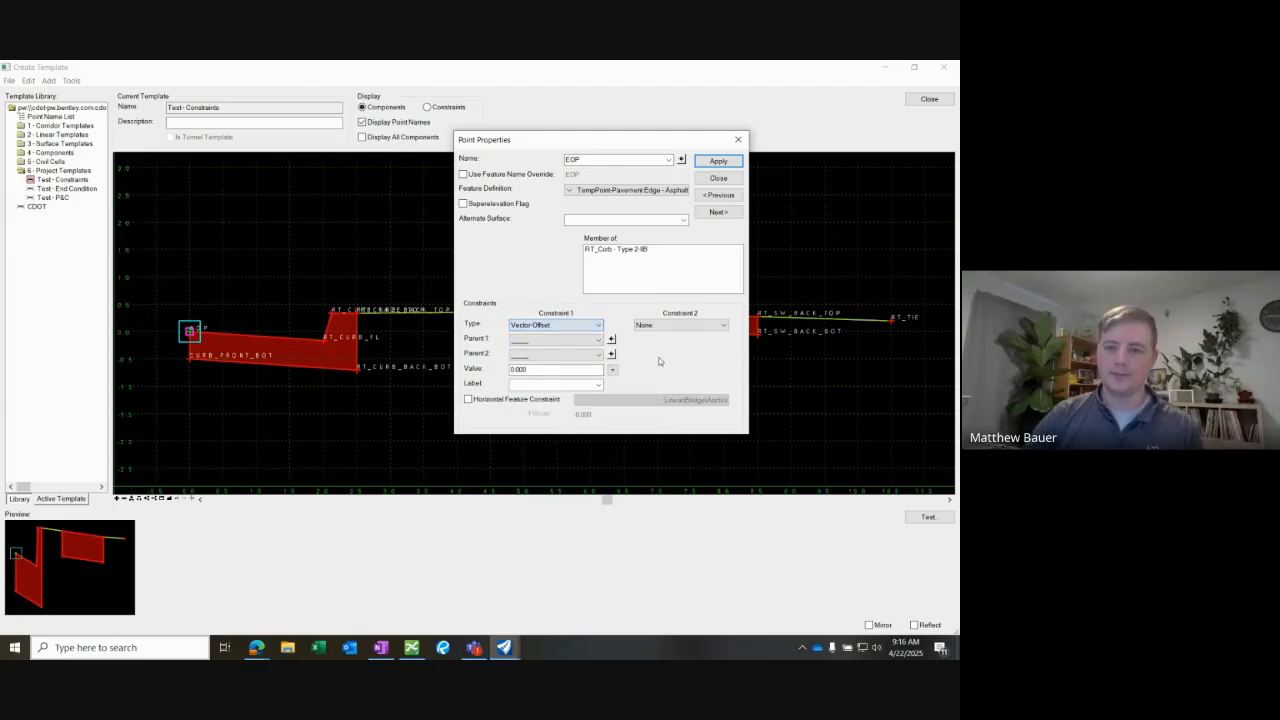
left_click(728, 181)
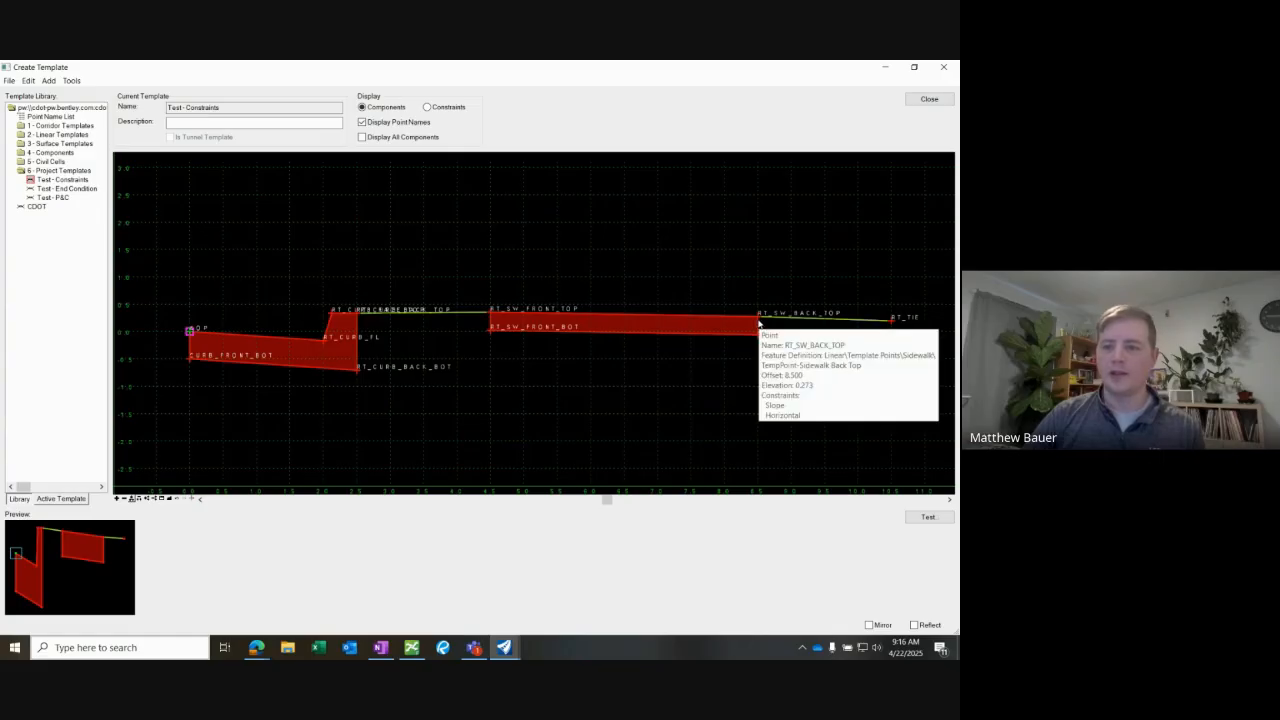
Set the slope constraint of the RT_SW_BACK_TOP point to -1.5% and apply it, and apply 1.50% as its final value.
double_click(758, 320)
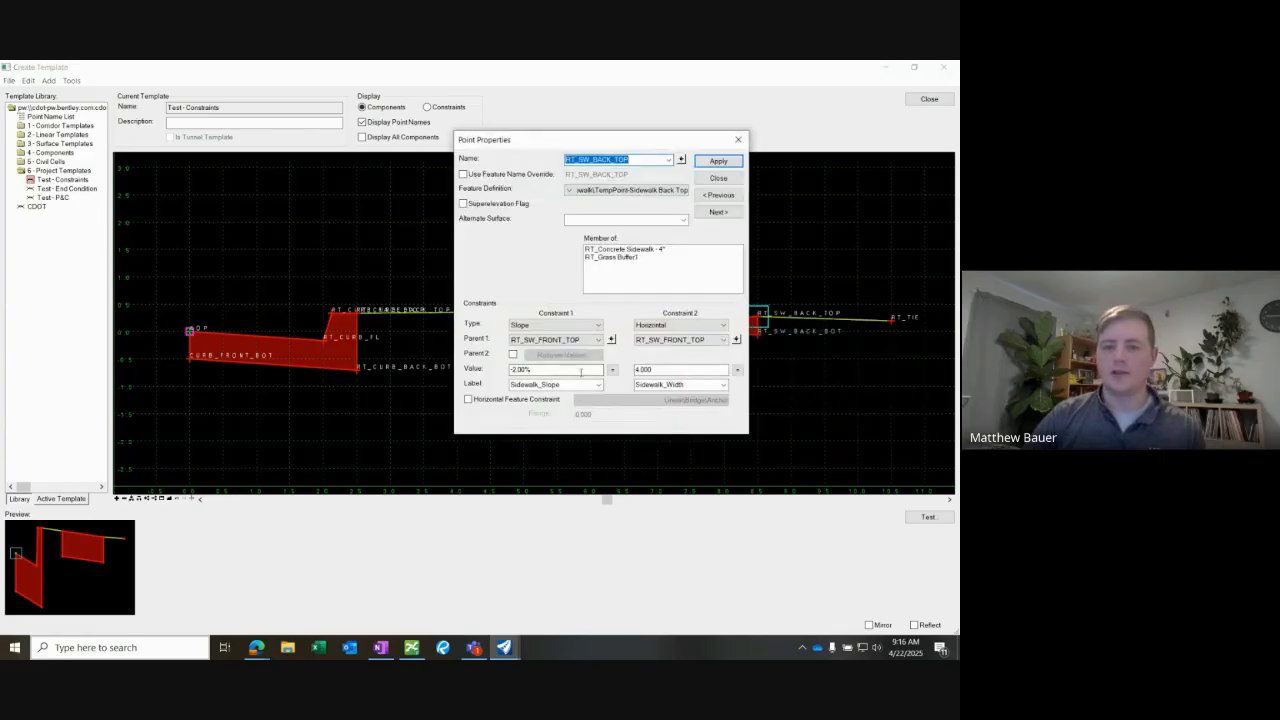
left_click_drag(622, 140, 389, 128)
left_click(289, 356)
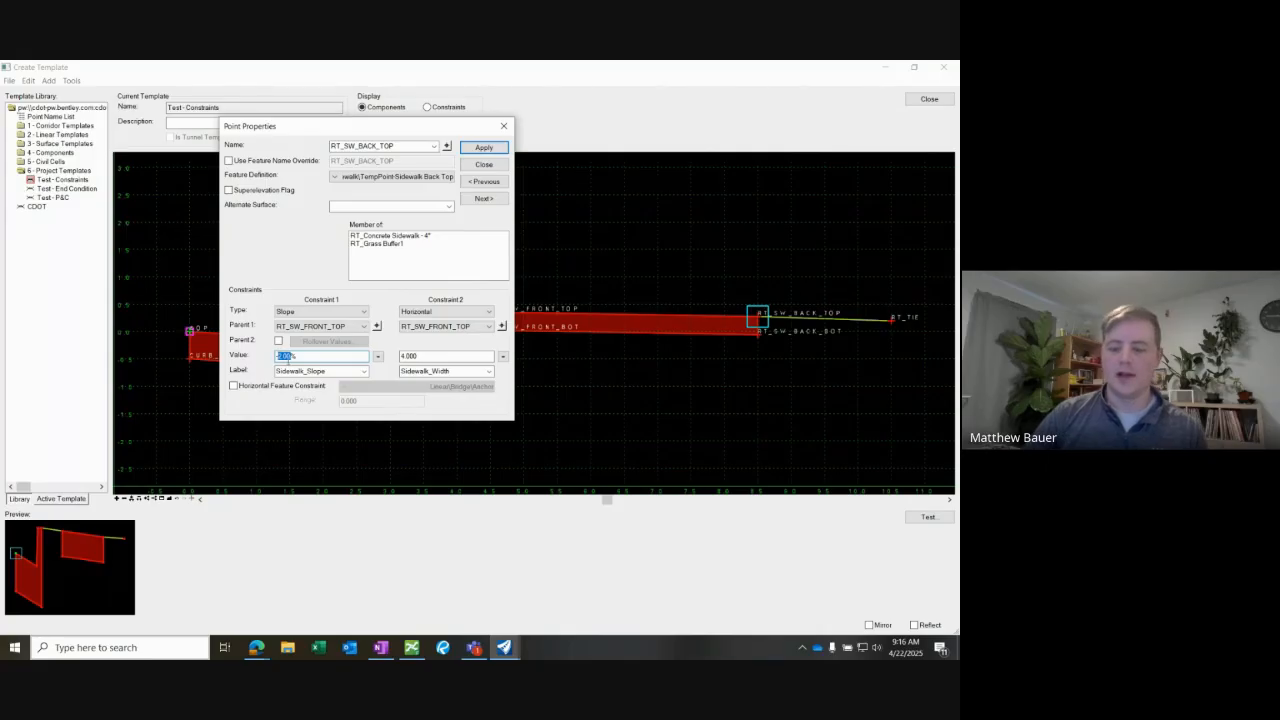
type("-1.5%")
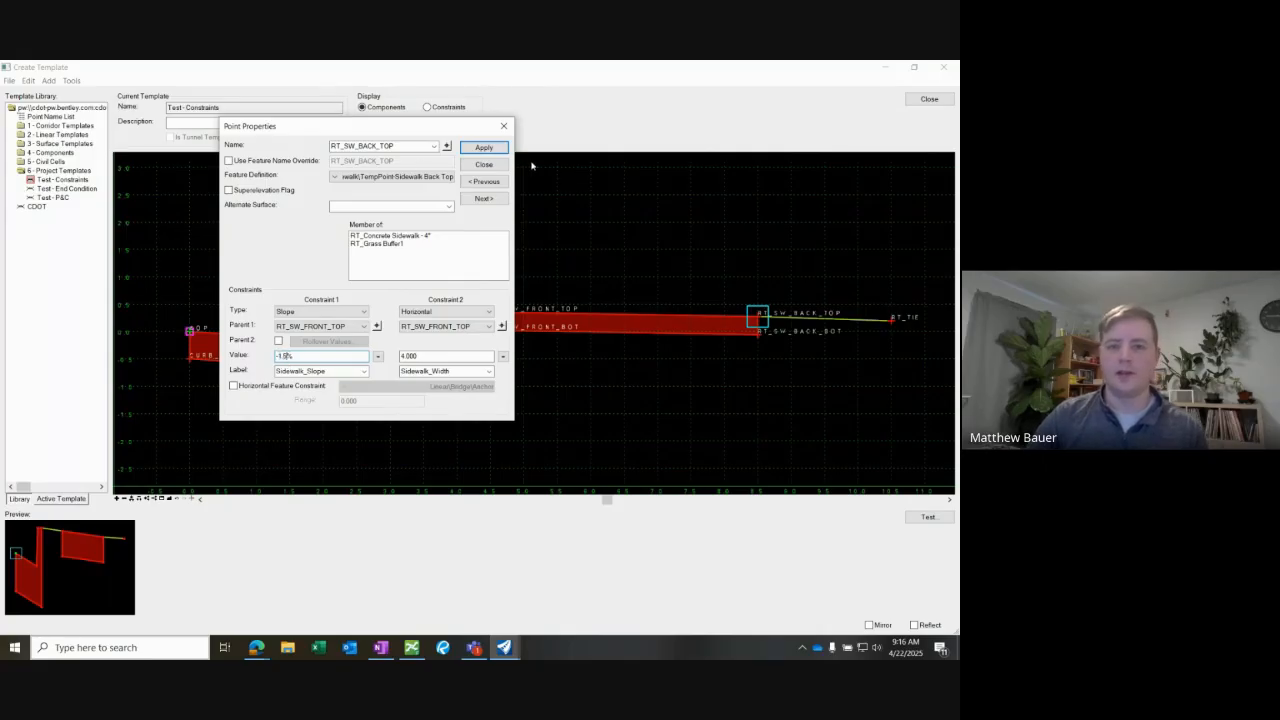
left_click(498, 150)
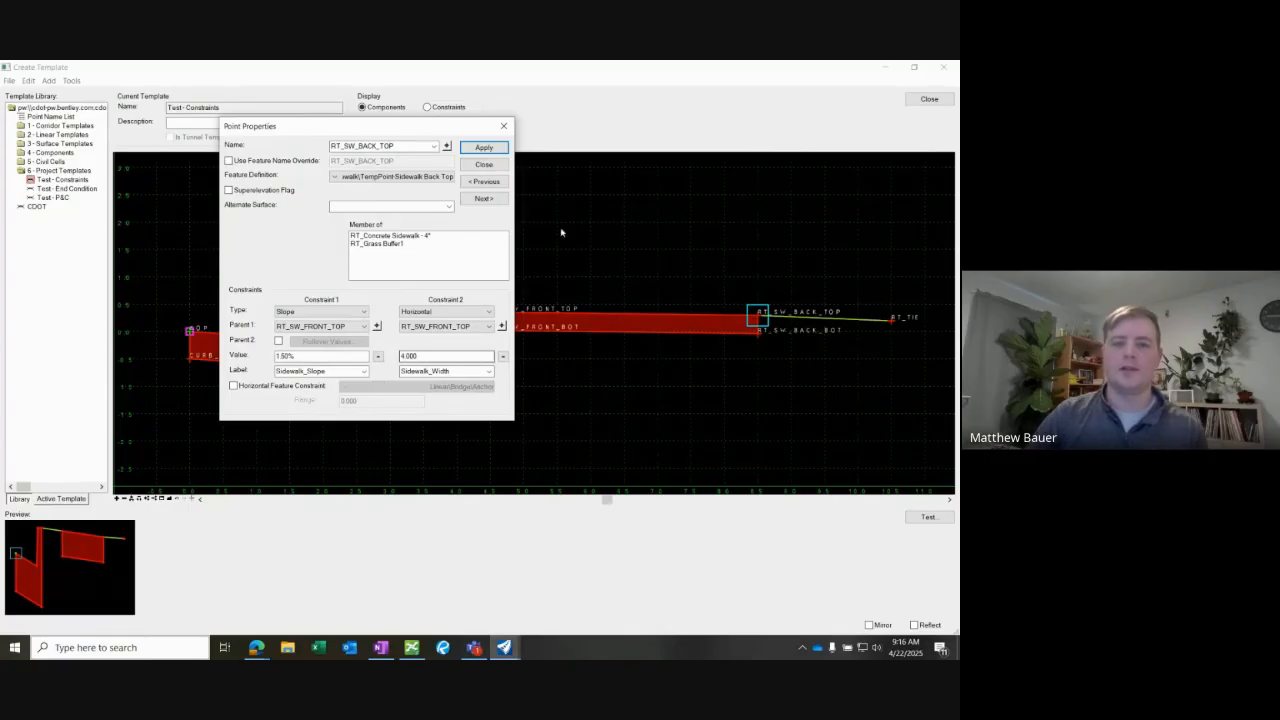
left_click(484, 147)
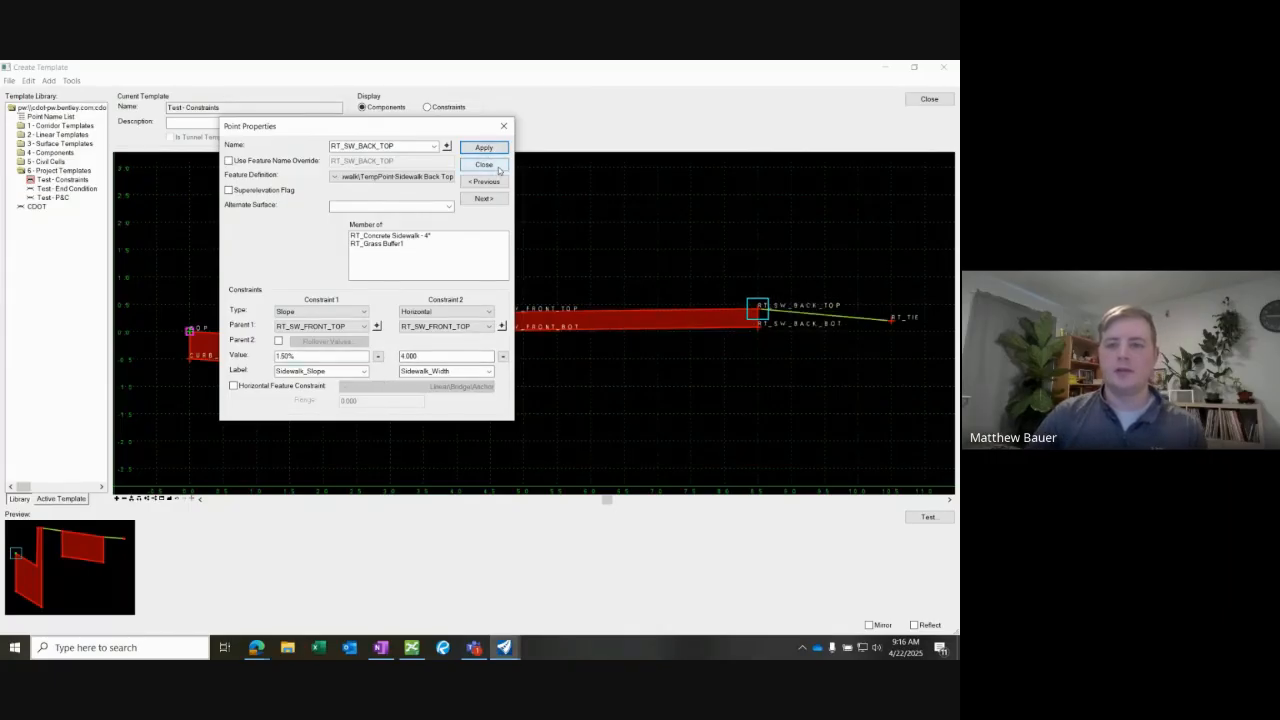
left_click(484, 164)
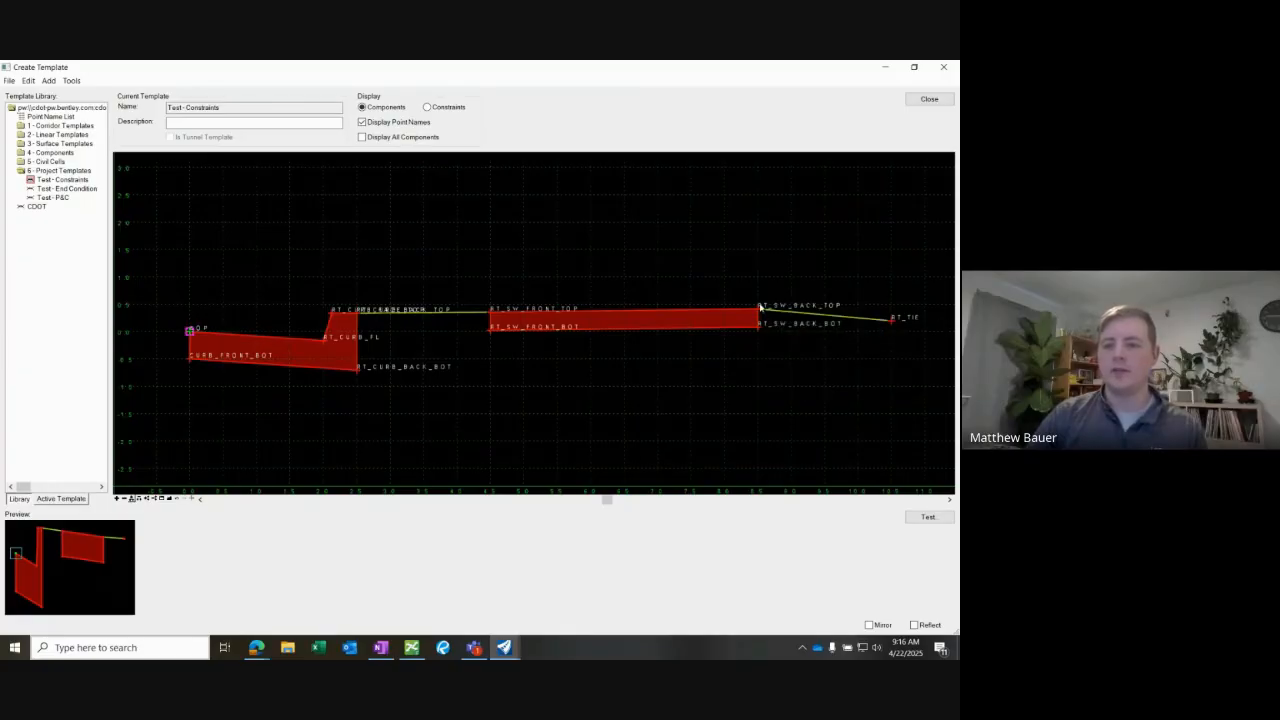
Reopen the RT_SW_BACK_TOP point's properties and examine its horizontal constraint's value and the labels available for it.
mouse_move(758, 346)
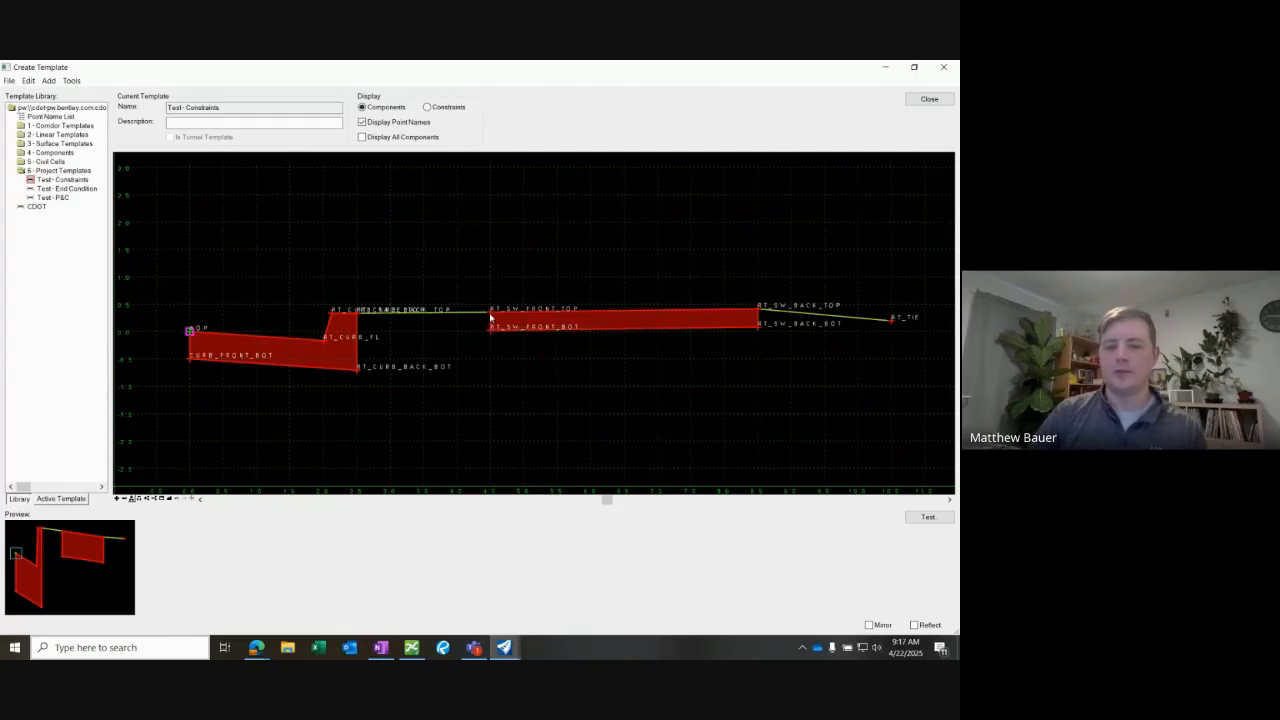
mouse_move(490, 317)
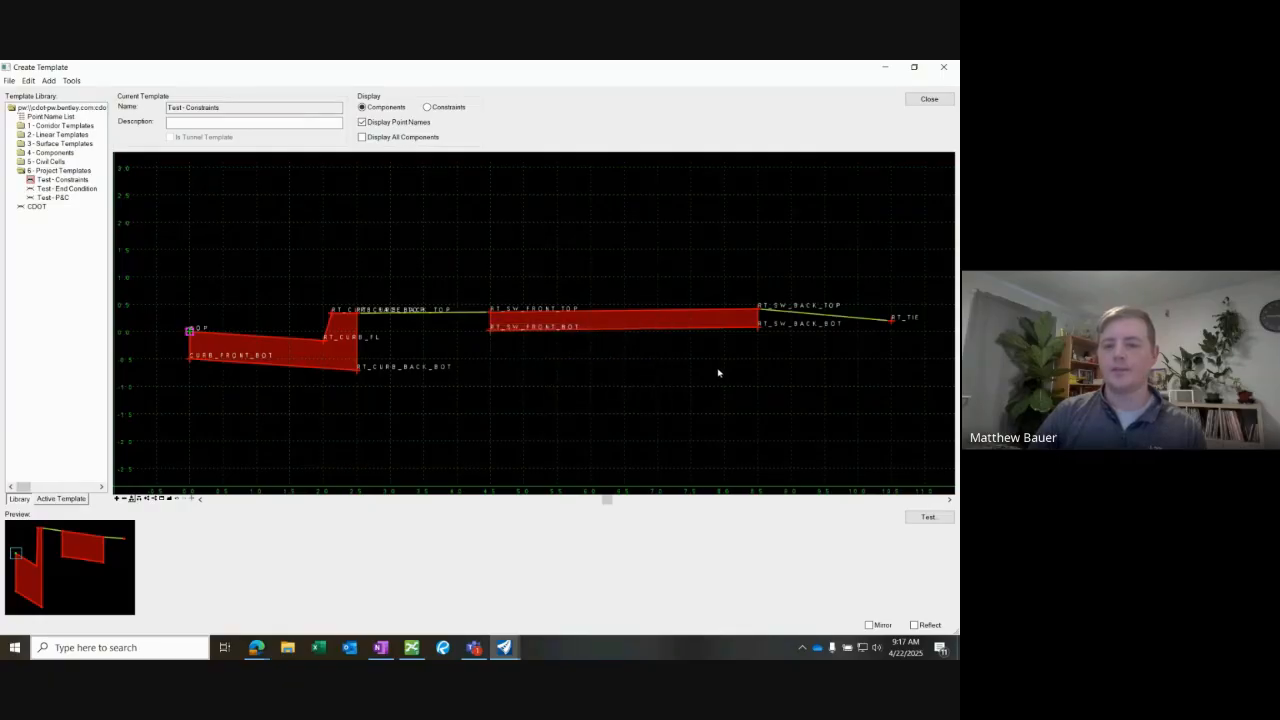
double_click(757, 313)
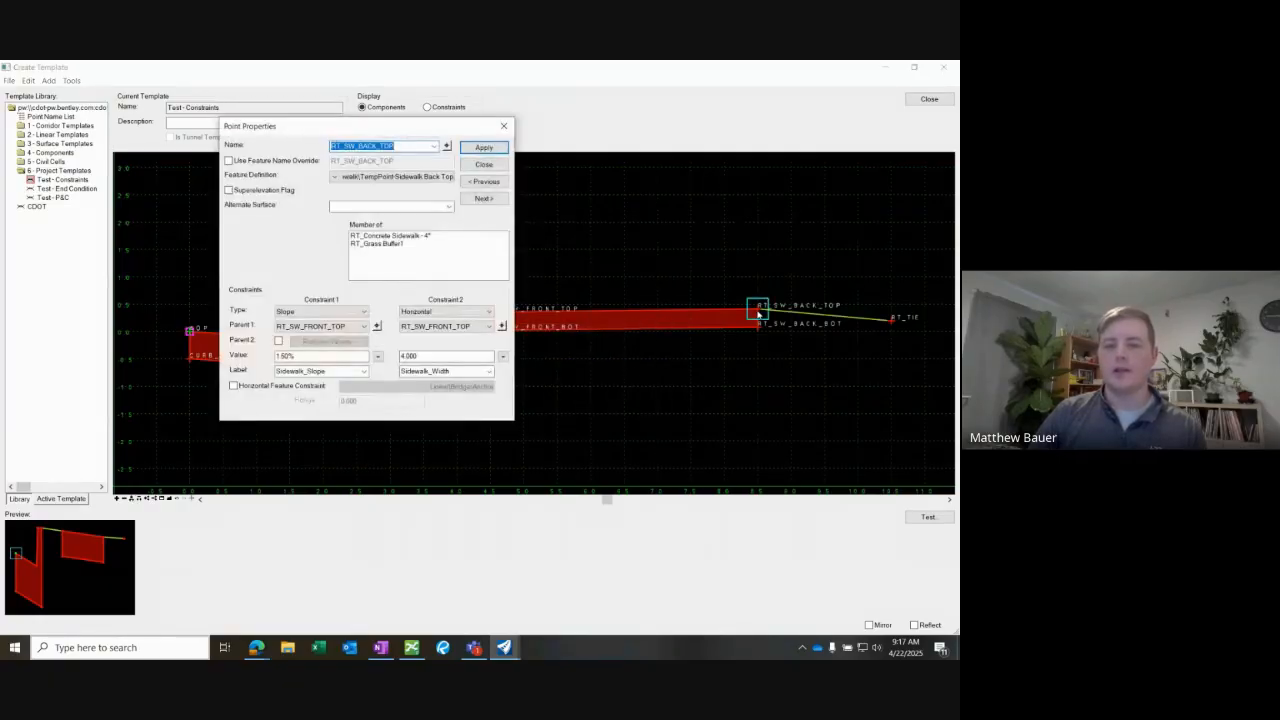
left_click_drag(370, 135, 254, 99)
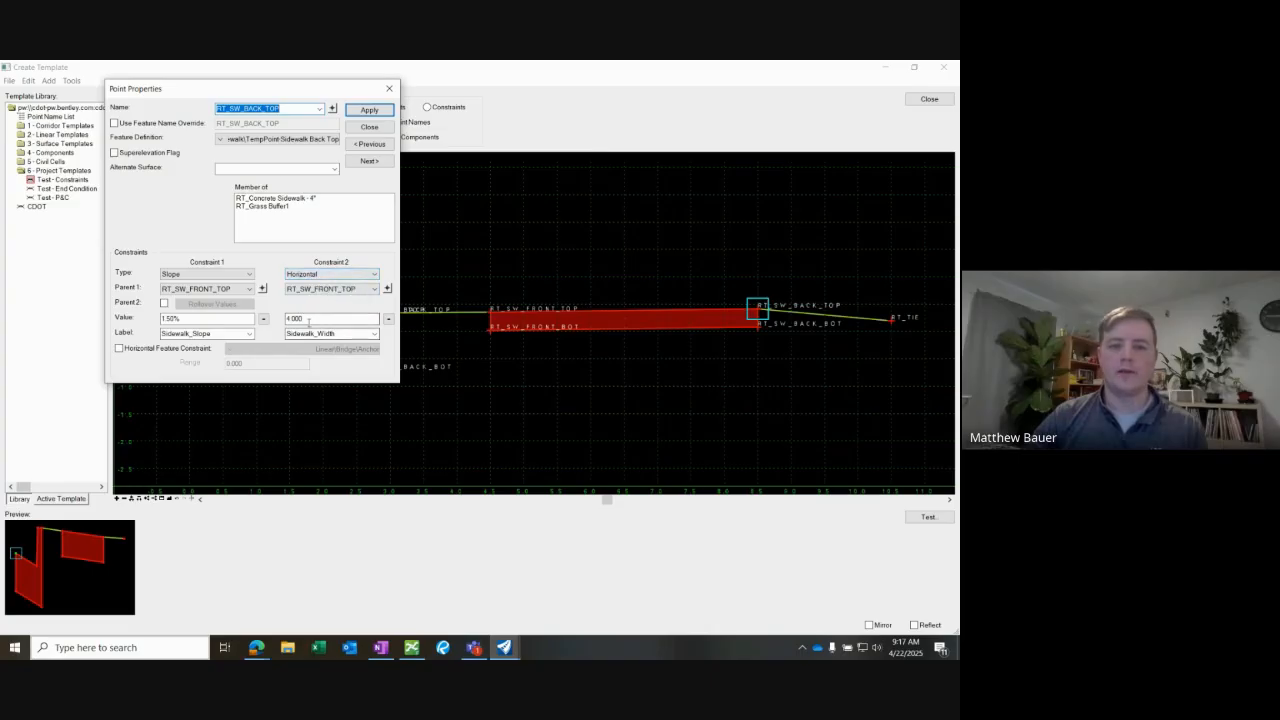
left_click(289, 318)
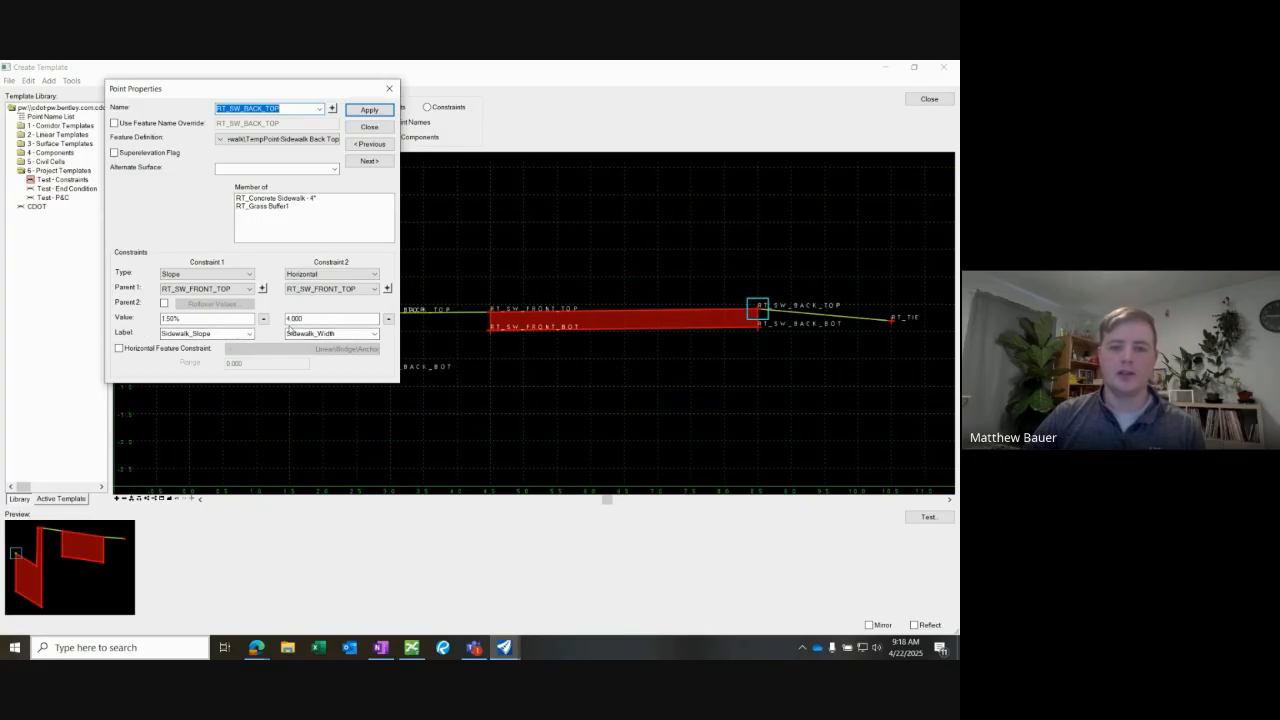
left_click(303, 319)
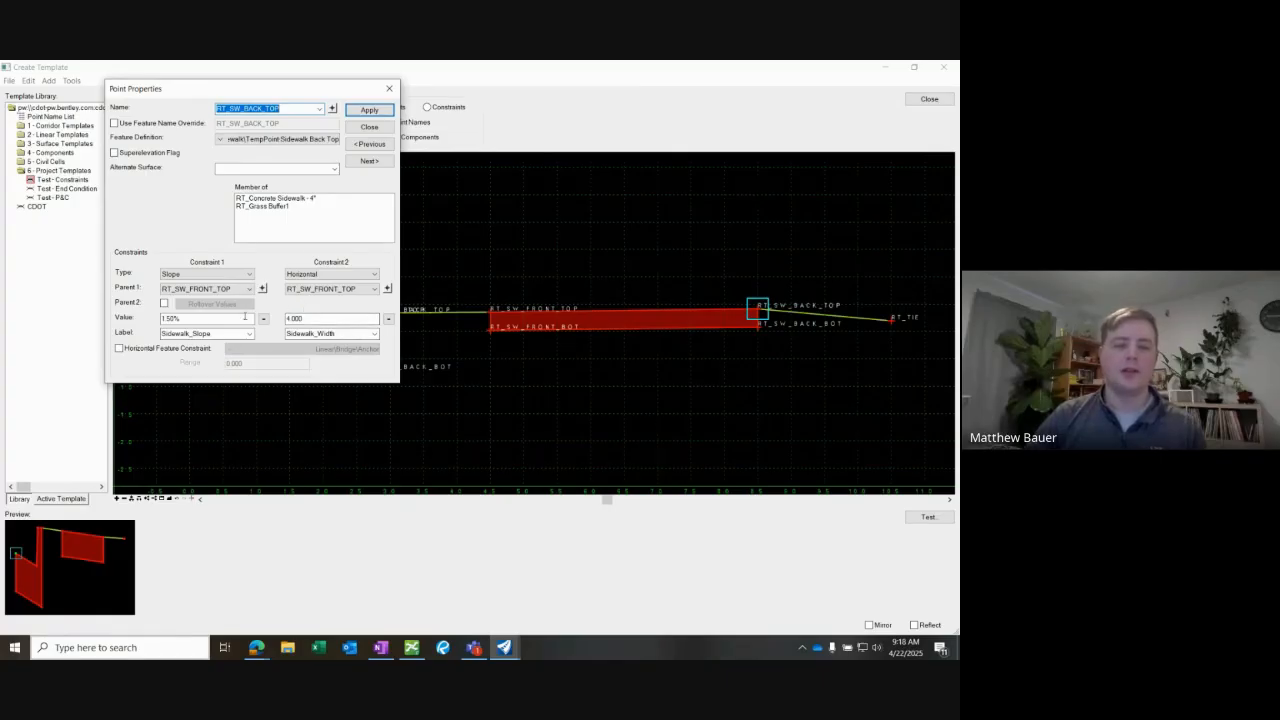
left_click(373, 334)
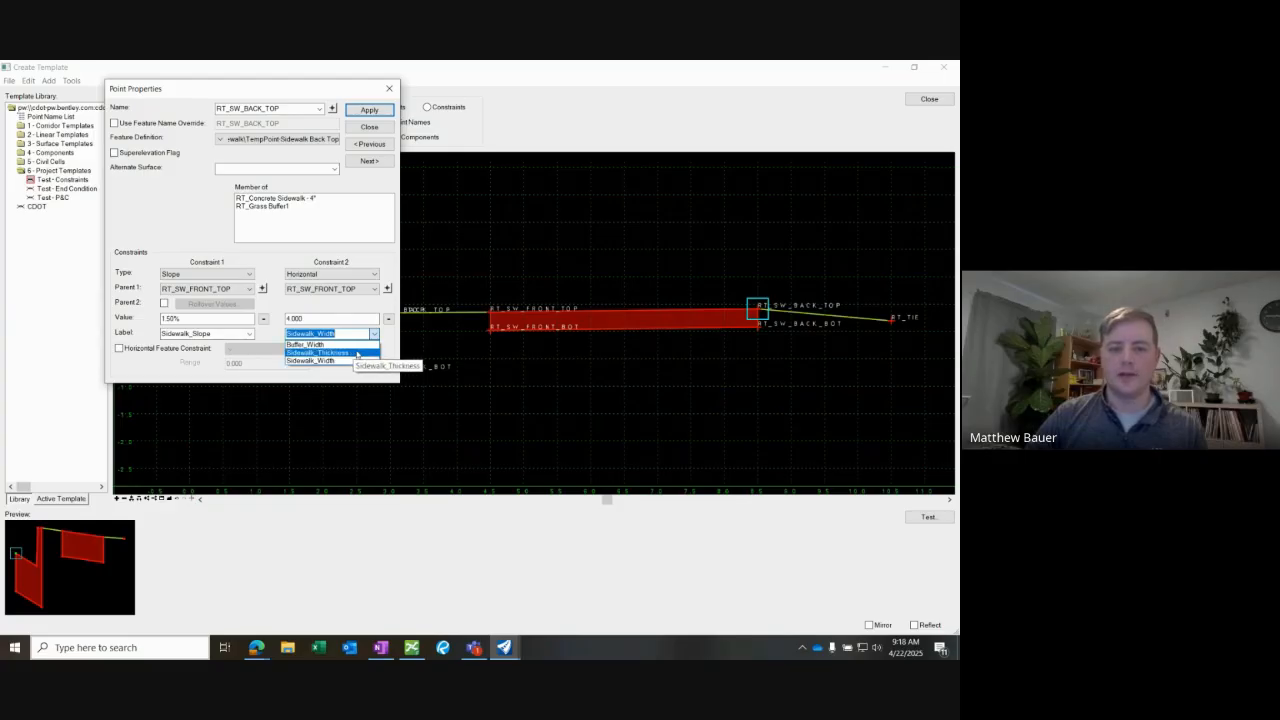
left_click(374, 336)
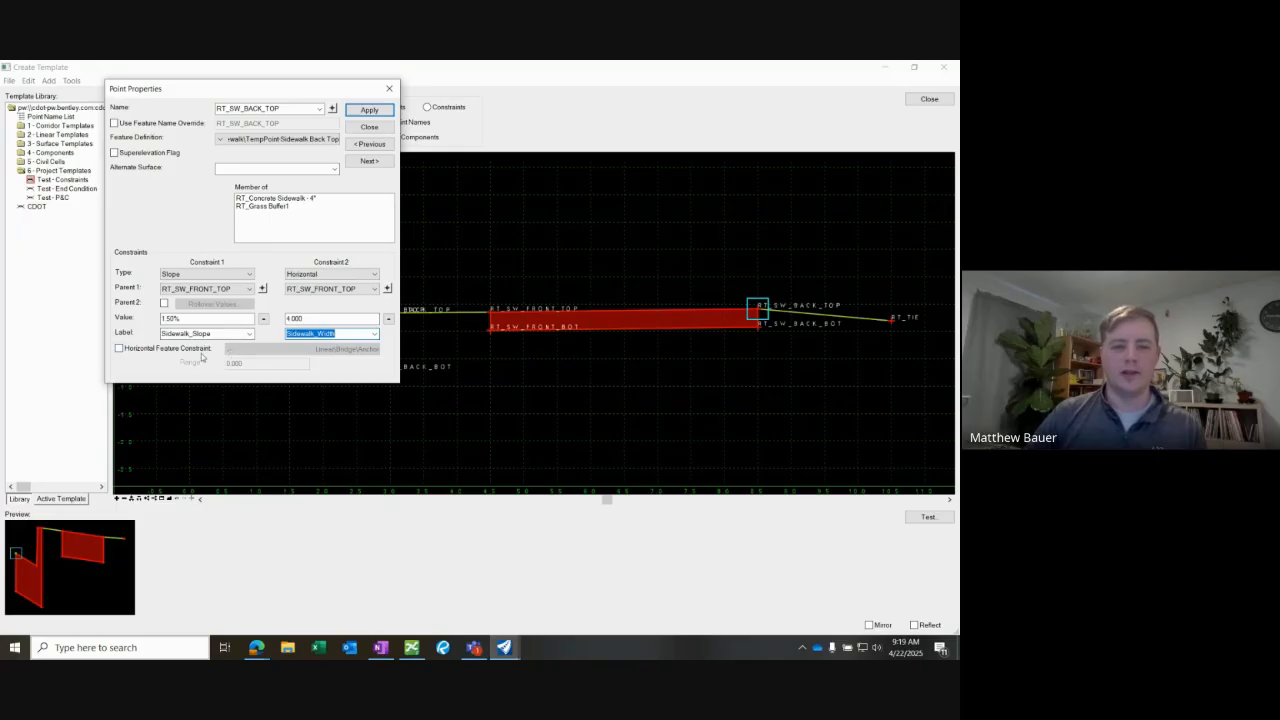
Try a horizontal feature constraint on RT_SW_BACK_TOP using Linear\Bridge\Bridge Deck with a range of 100, disable it, and close the properties.
left_click(184, 349)
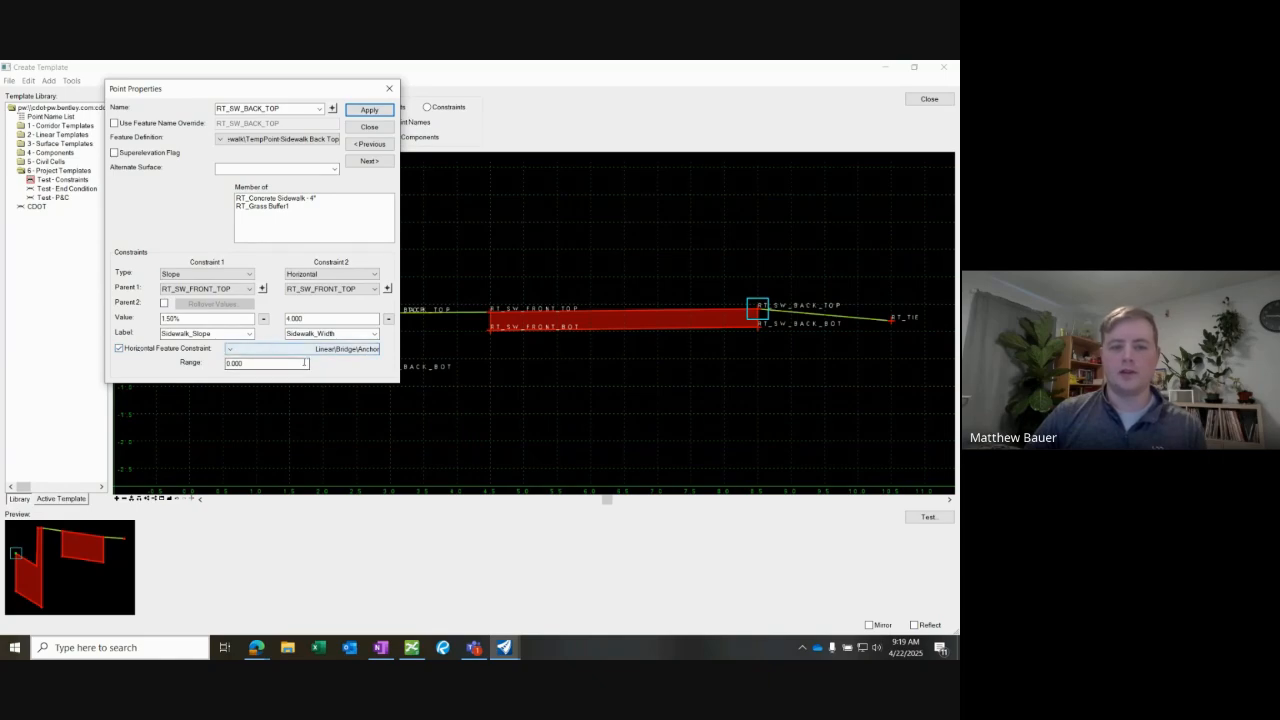
left_click(345, 349)
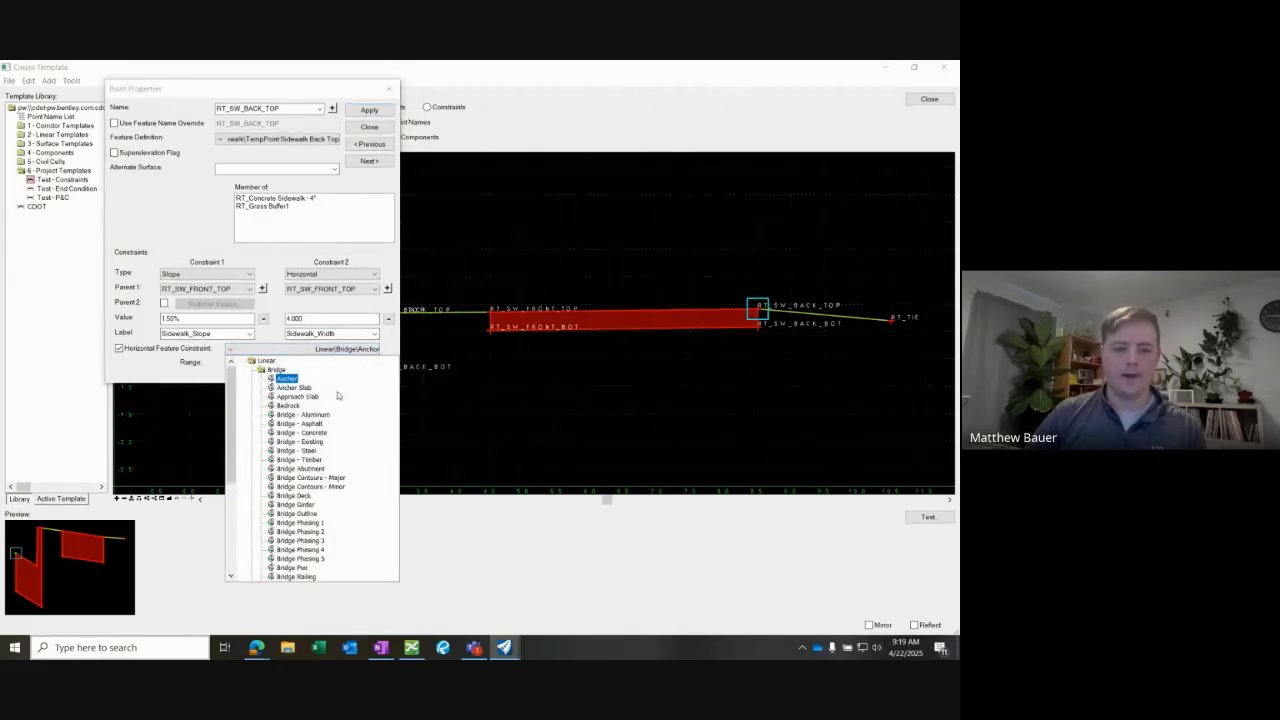
scroll(359, 455, "down", 2)
scroll(331, 450, "up", 1)
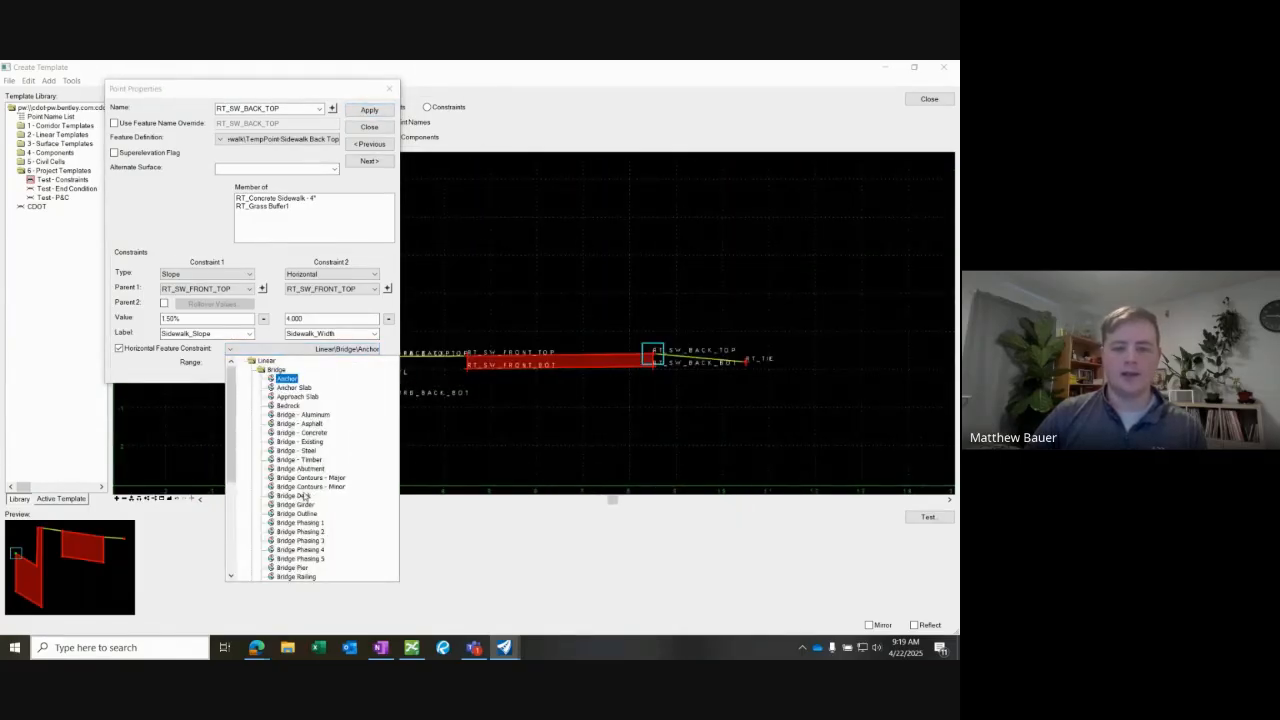
left_click(304, 497)
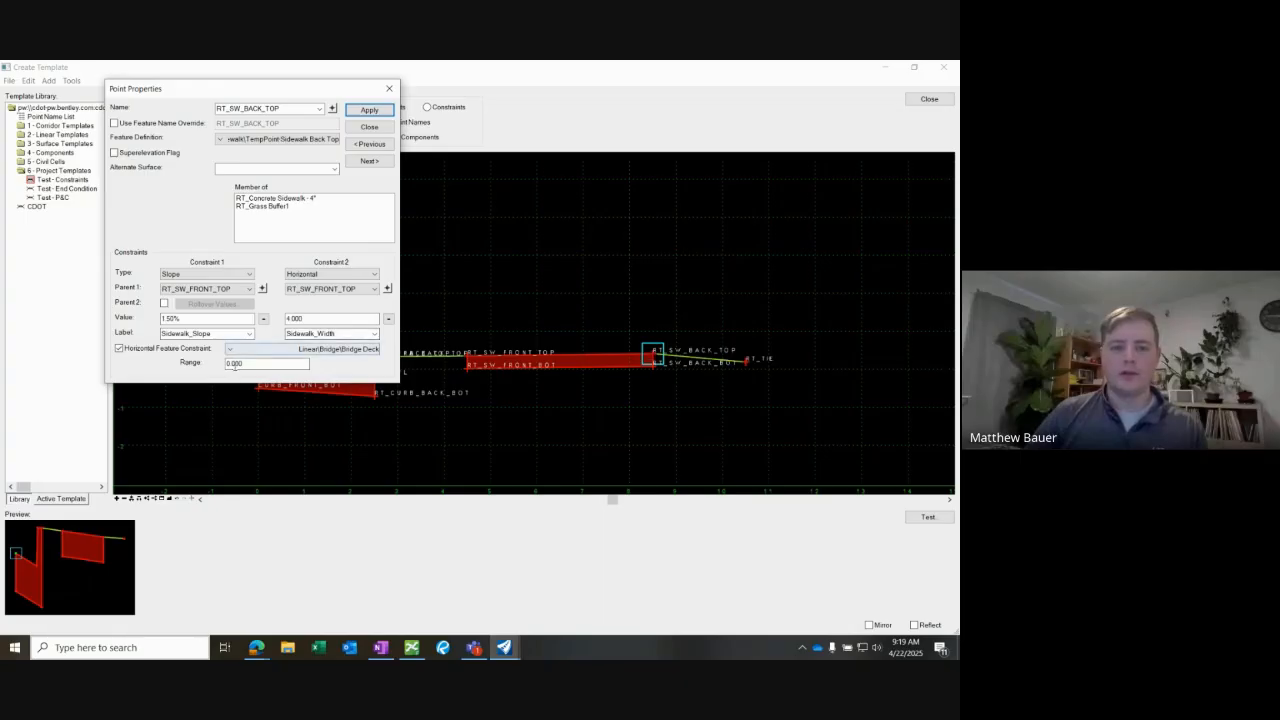
double_click(246, 364)
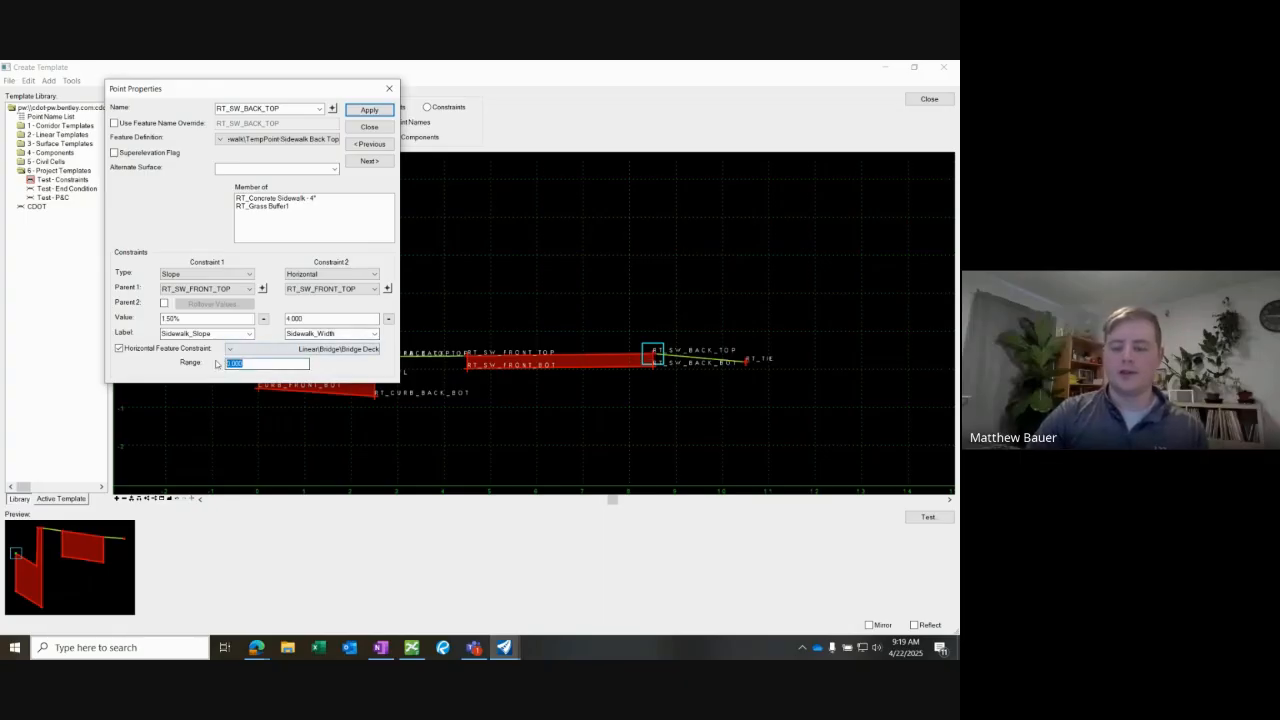
type("100")
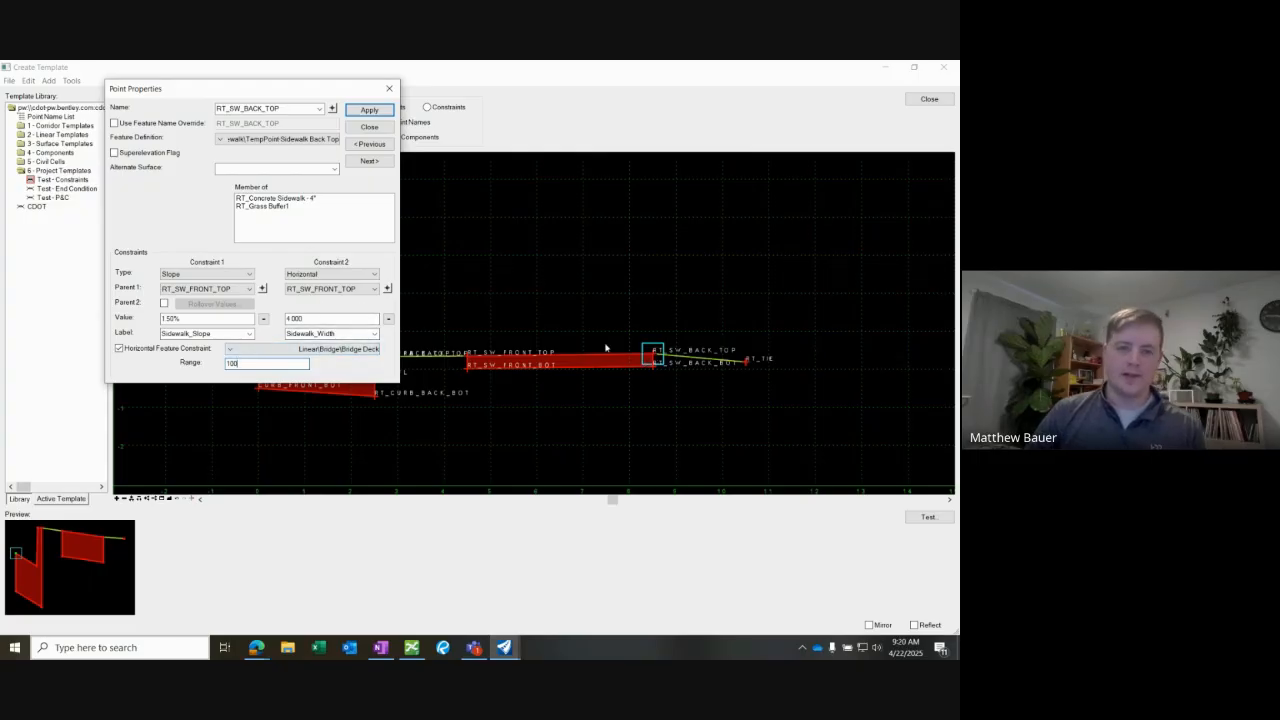
left_click(118, 348)
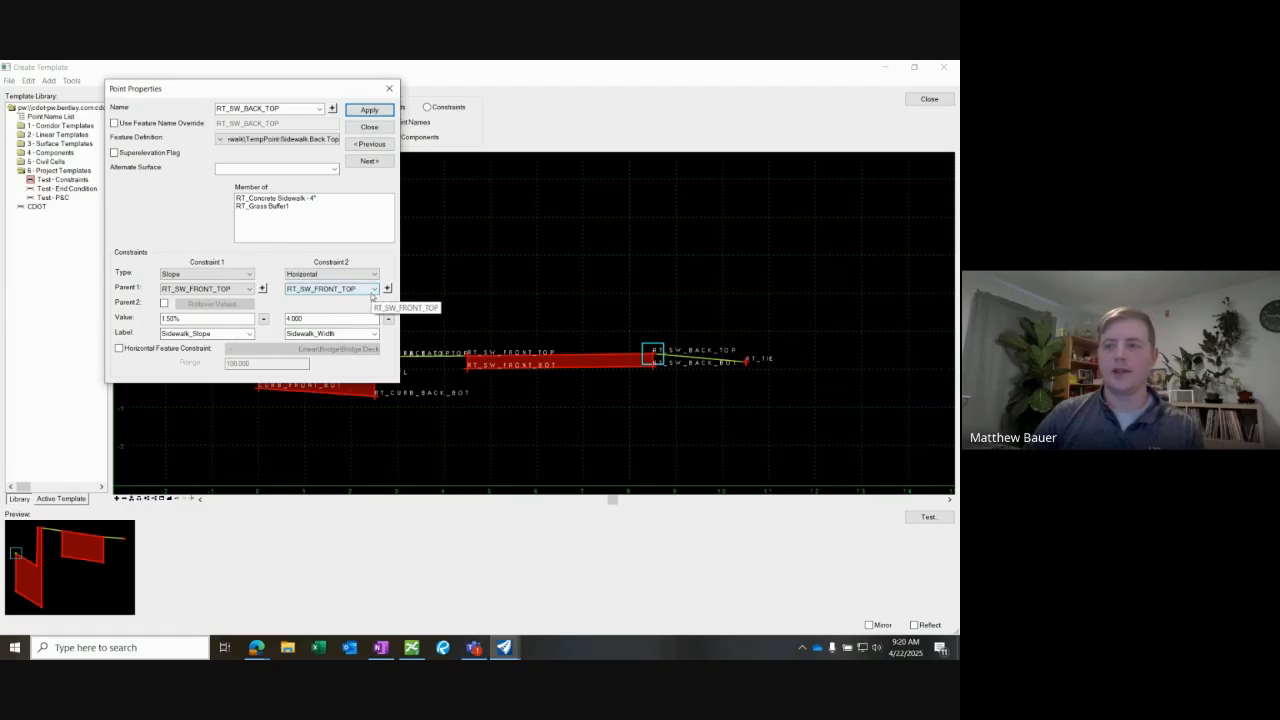
left_click(362, 130)
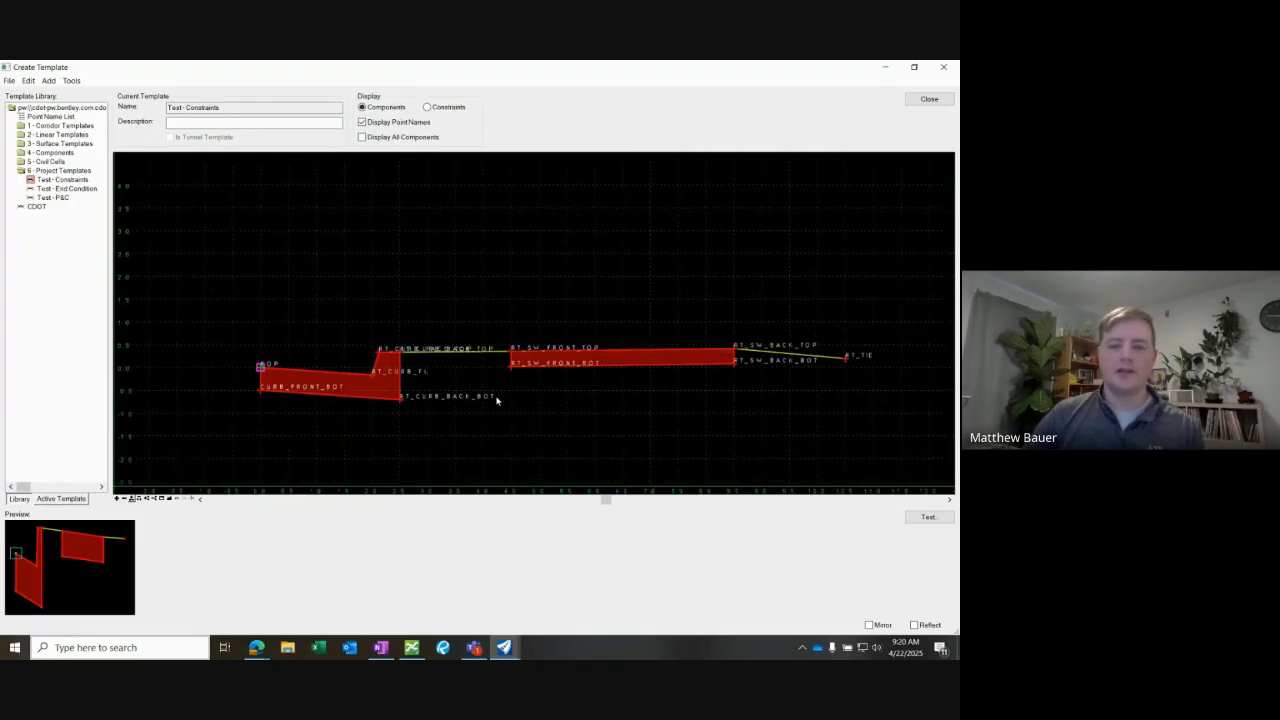
Display the template's constraints, examine how the curb and sidewalk points are linked, and return to the component display.
scroll(615, 418, "up", 1)
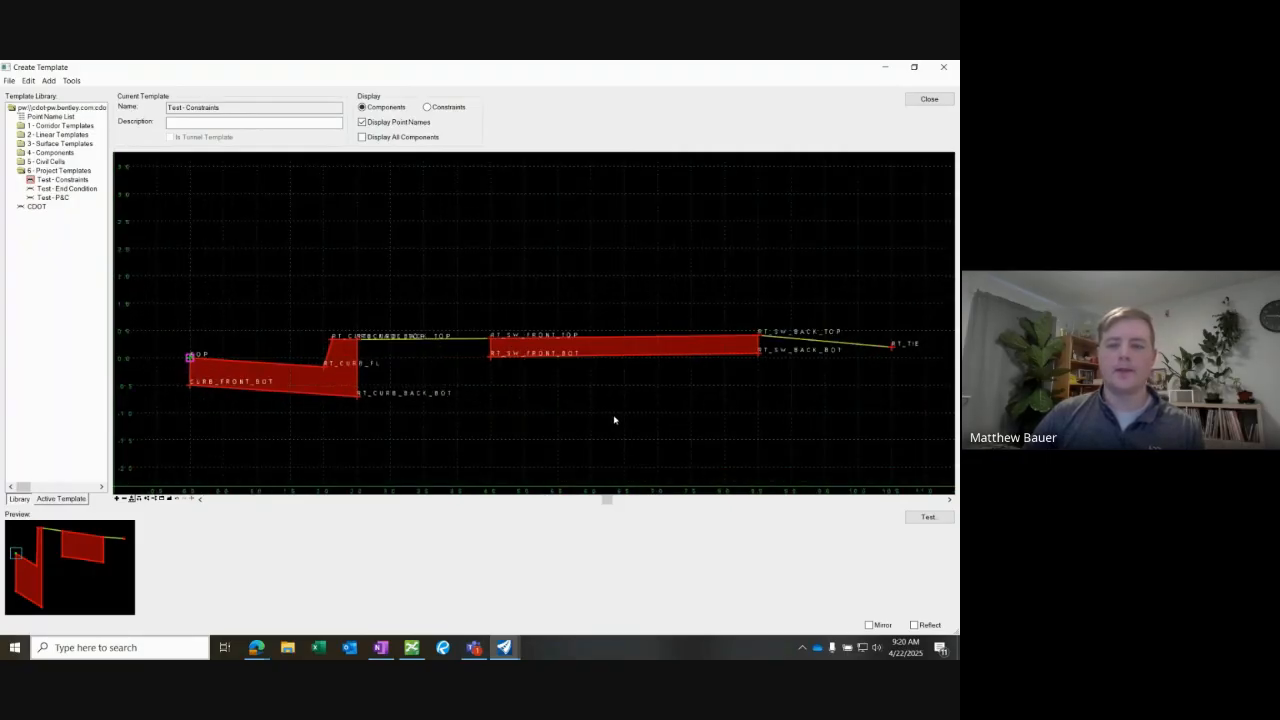
mouse_move(595, 356)
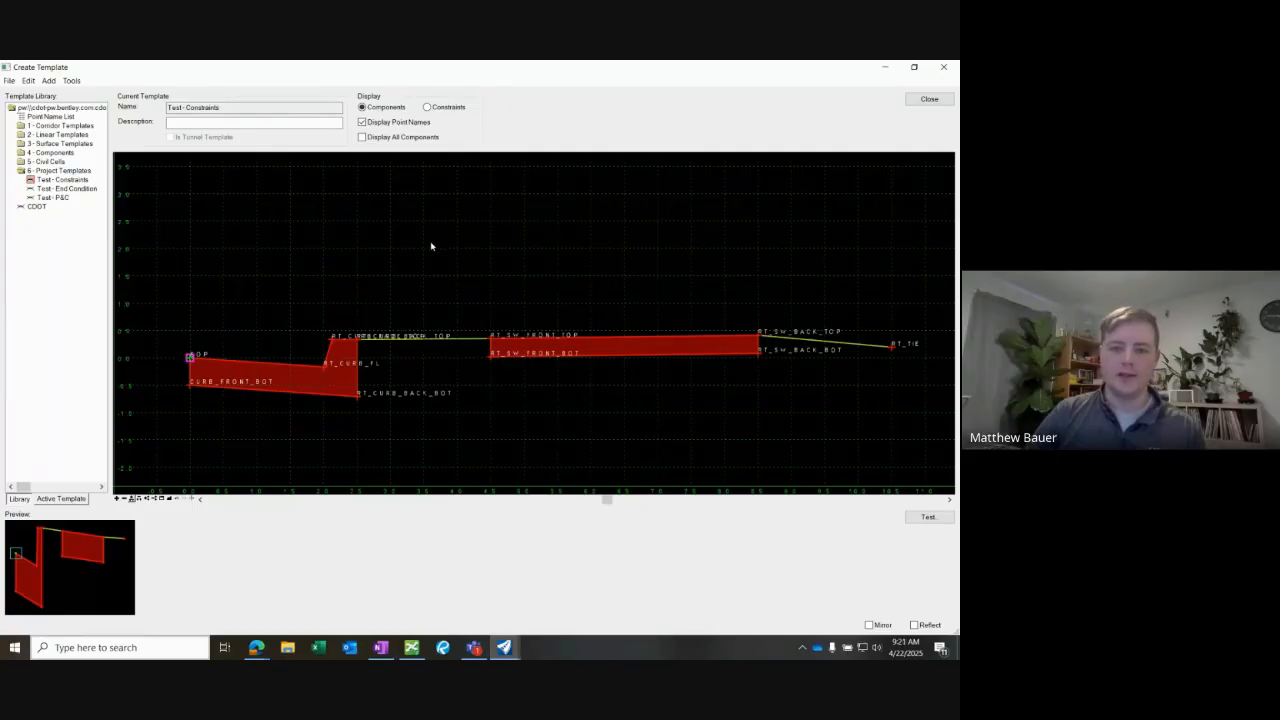
left_click(427, 107)
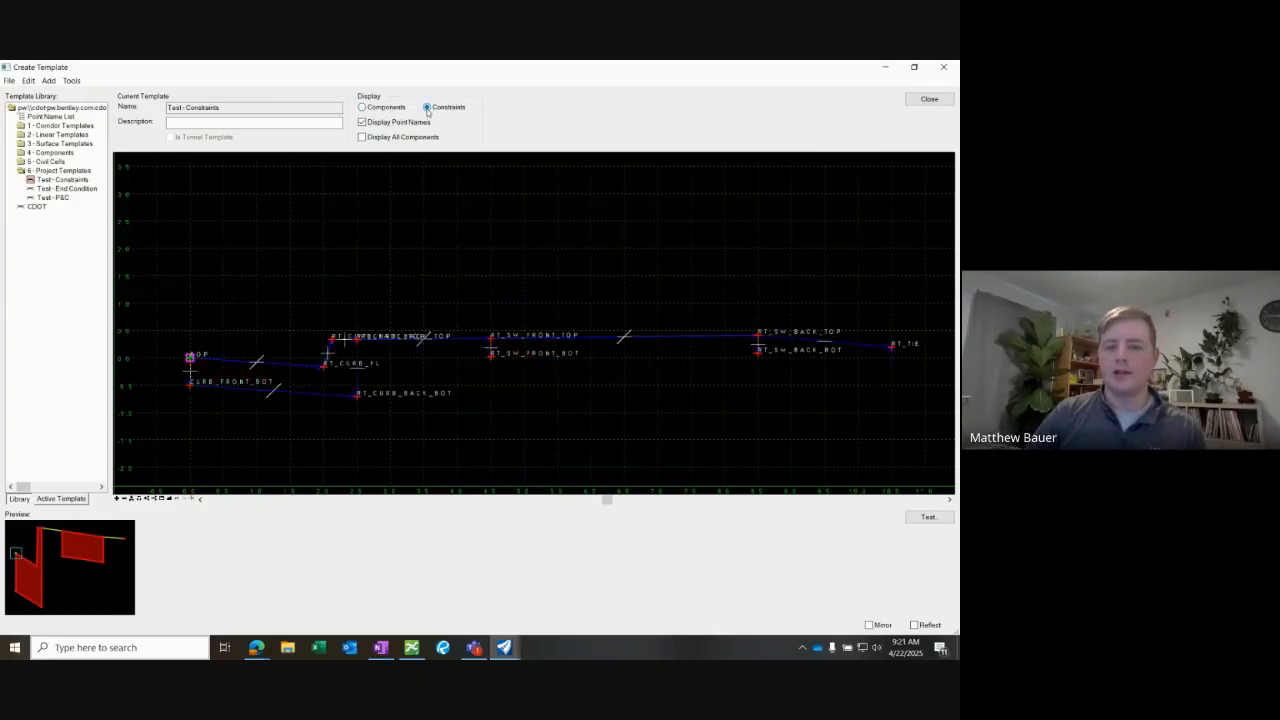
scroll(544, 355, "up", 1)
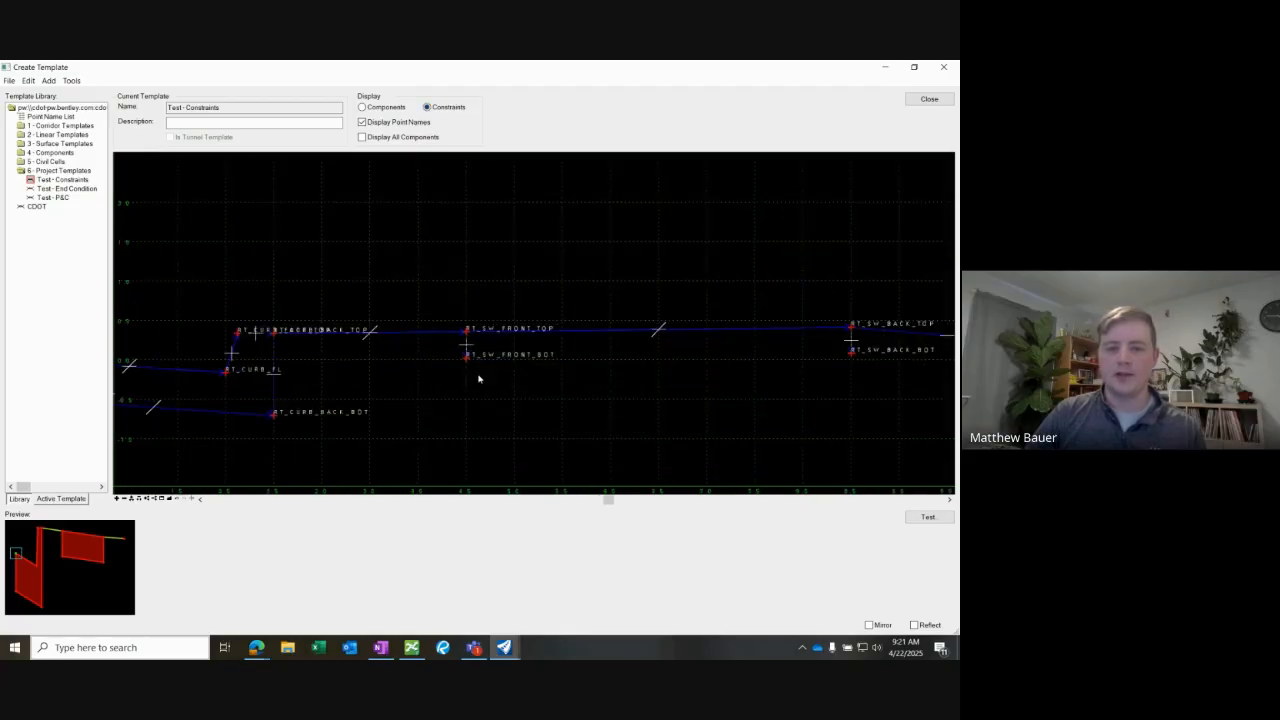
mouse_move(467, 362)
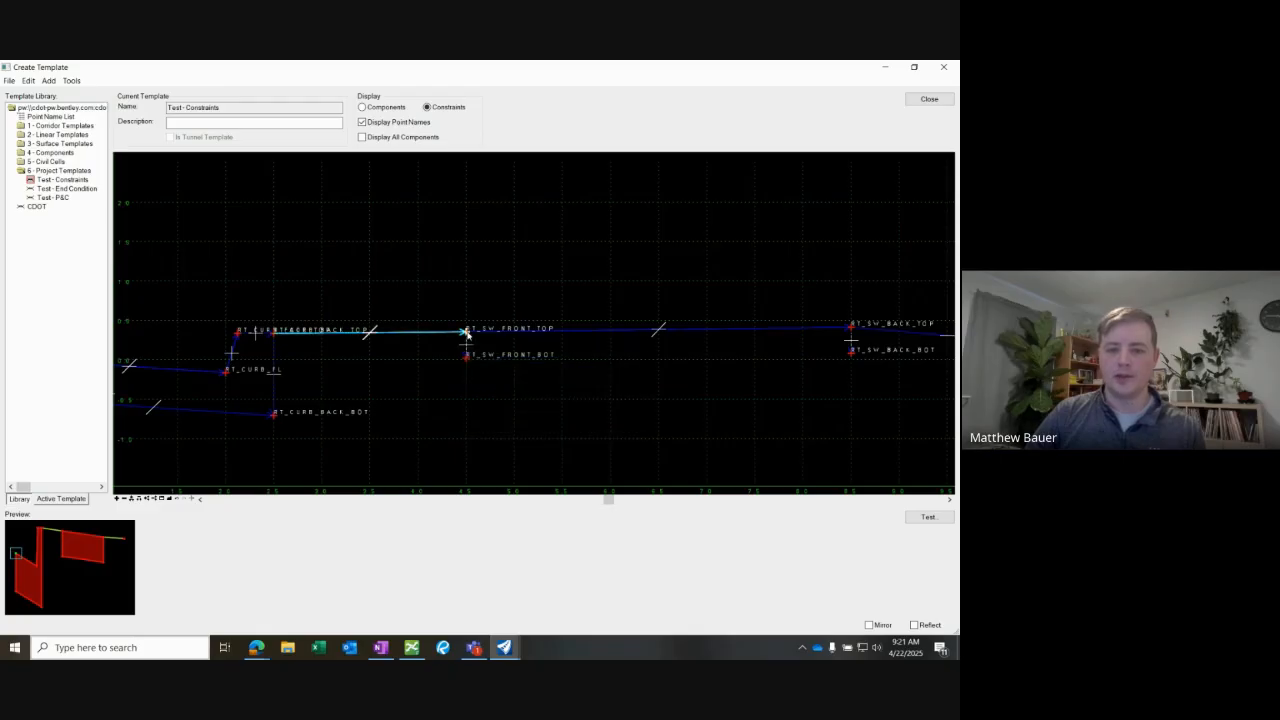
scroll(470, 361, "down", 2)
scroll(729, 365, "up", 2)
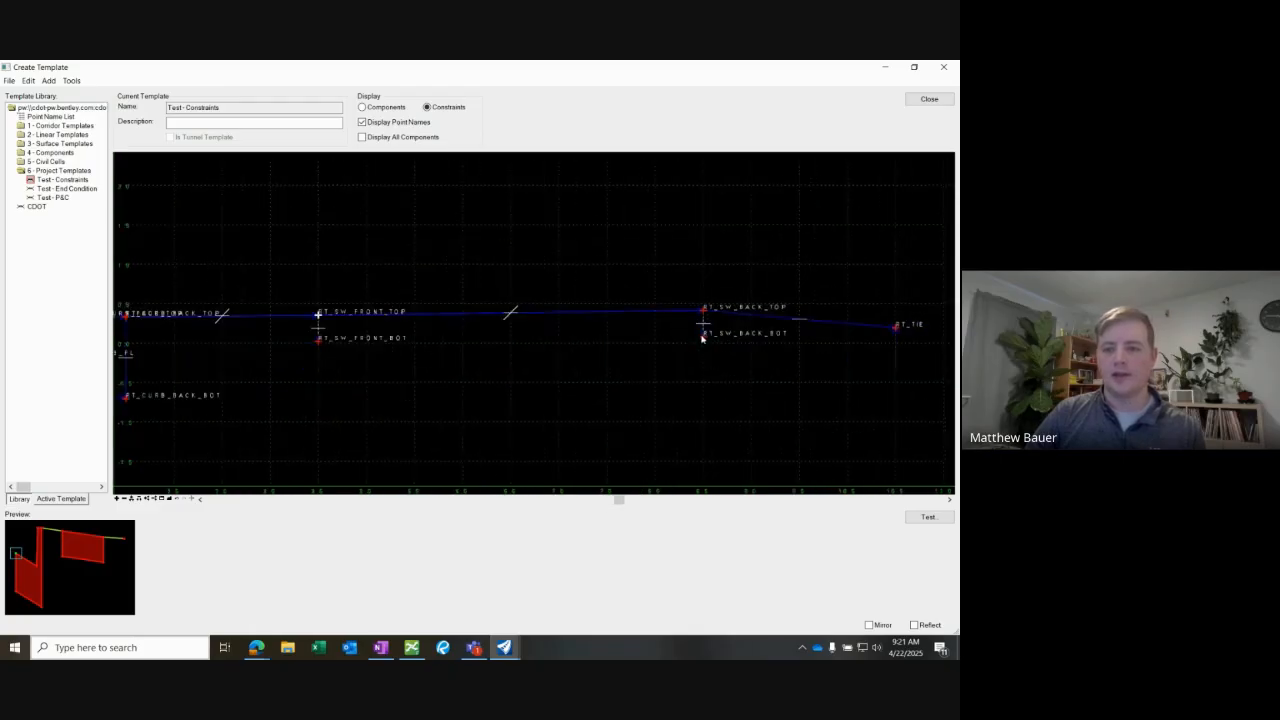
scroll(789, 357, "down", 1)
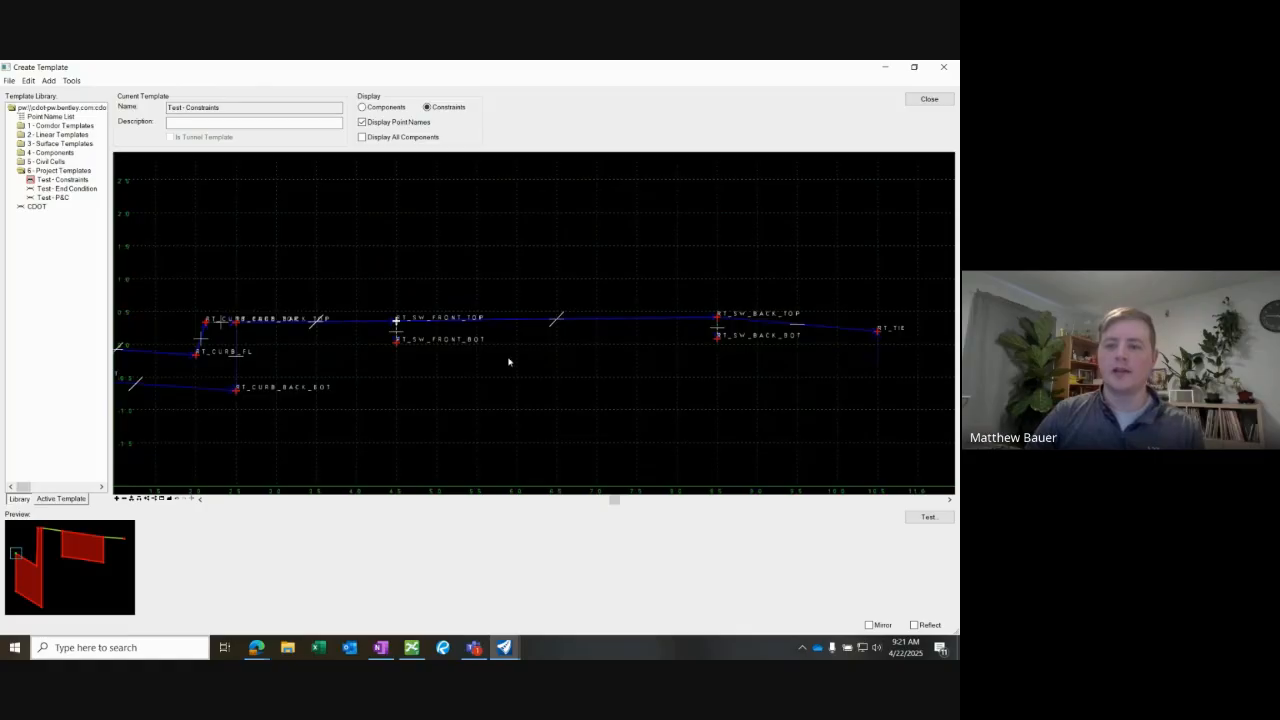
middle_click_drag(509, 360, 578, 345)
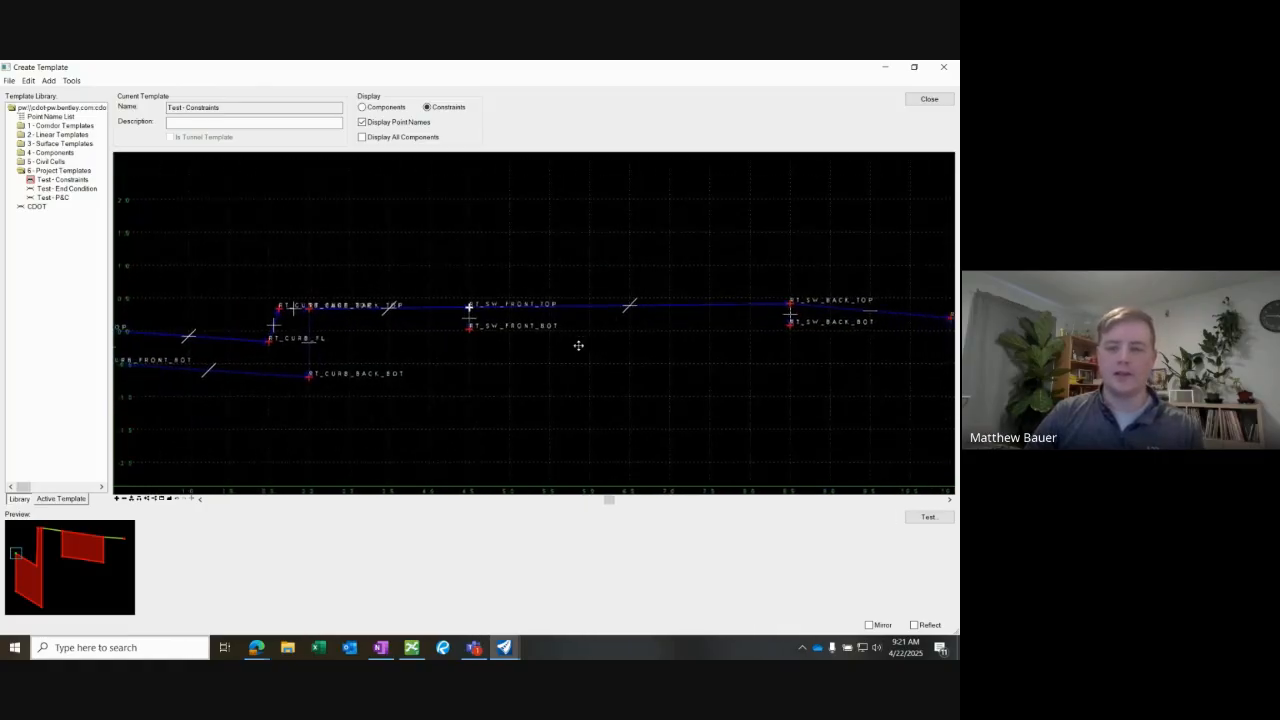
scroll(578, 345, "down", 1)
scroll(571, 360, "up", 1)
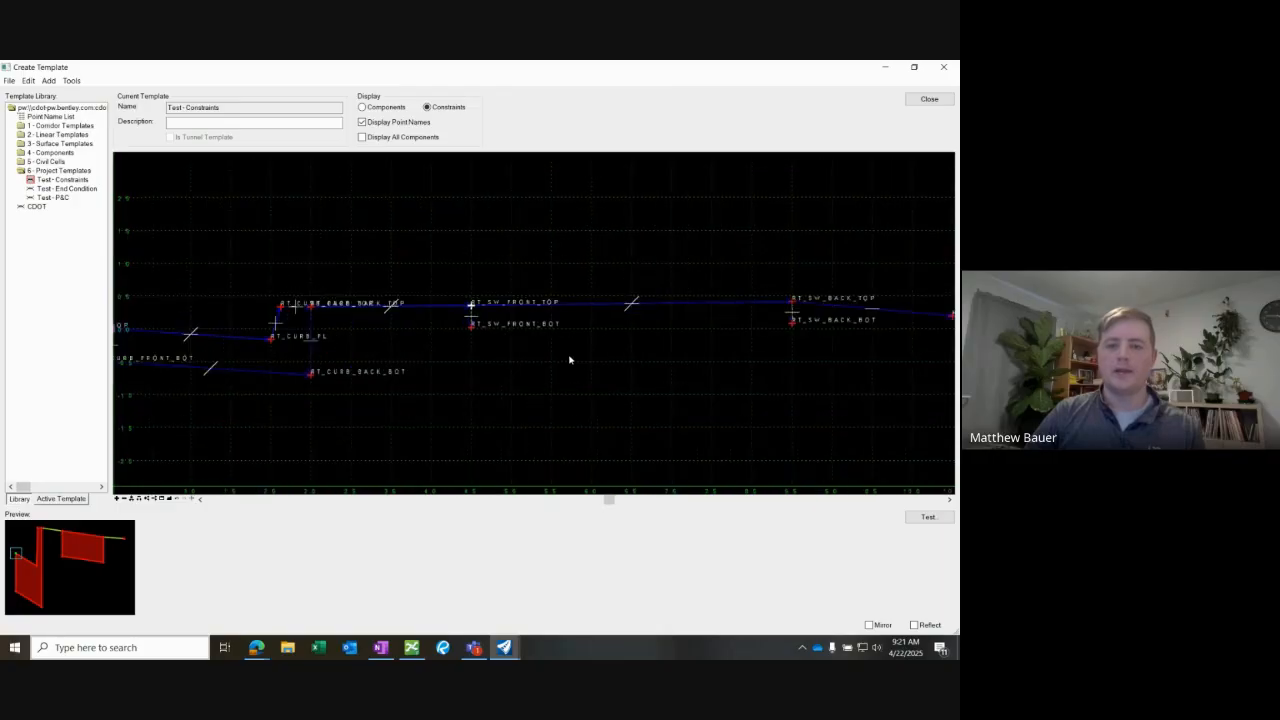
left_click(366, 110)
Test the horizontal point control of RT_SW_BACK_TOP to see how the sidewalk and grass buffer respond, and end the test.
scroll(412, 307, "down", 1)
scroll(757, 313, "up", 2)
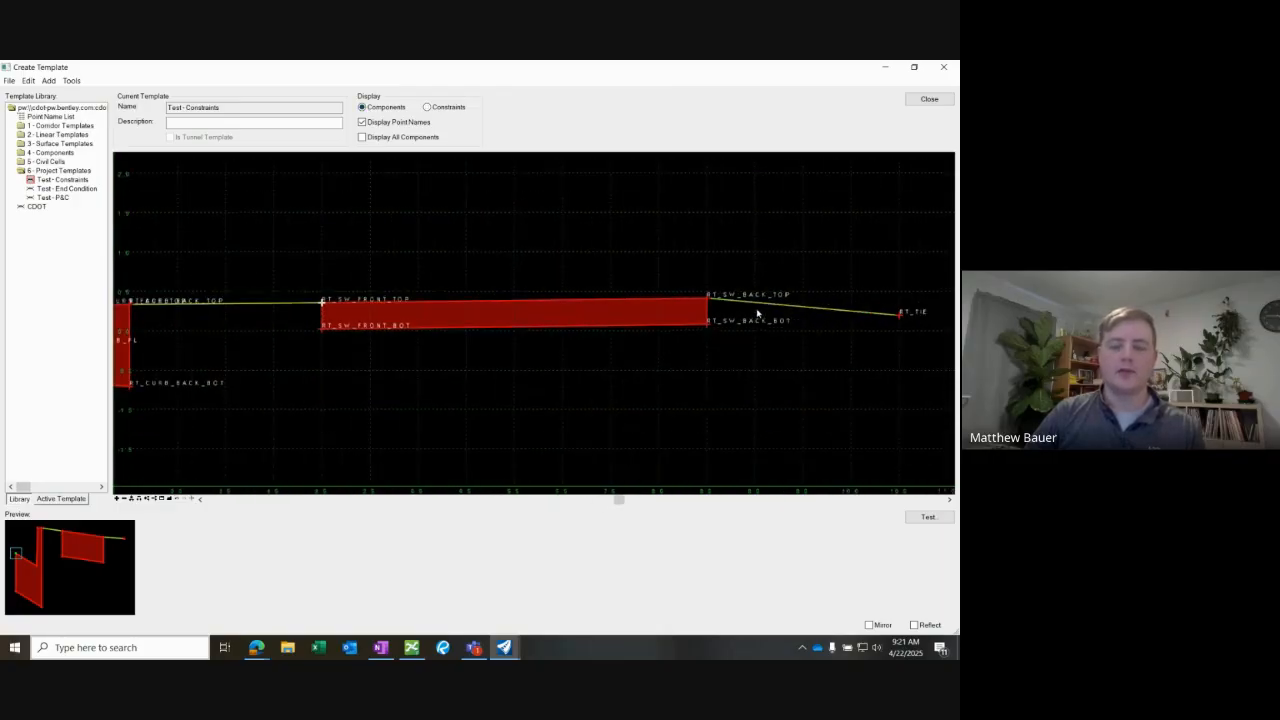
scroll(737, 324, "up", 1)
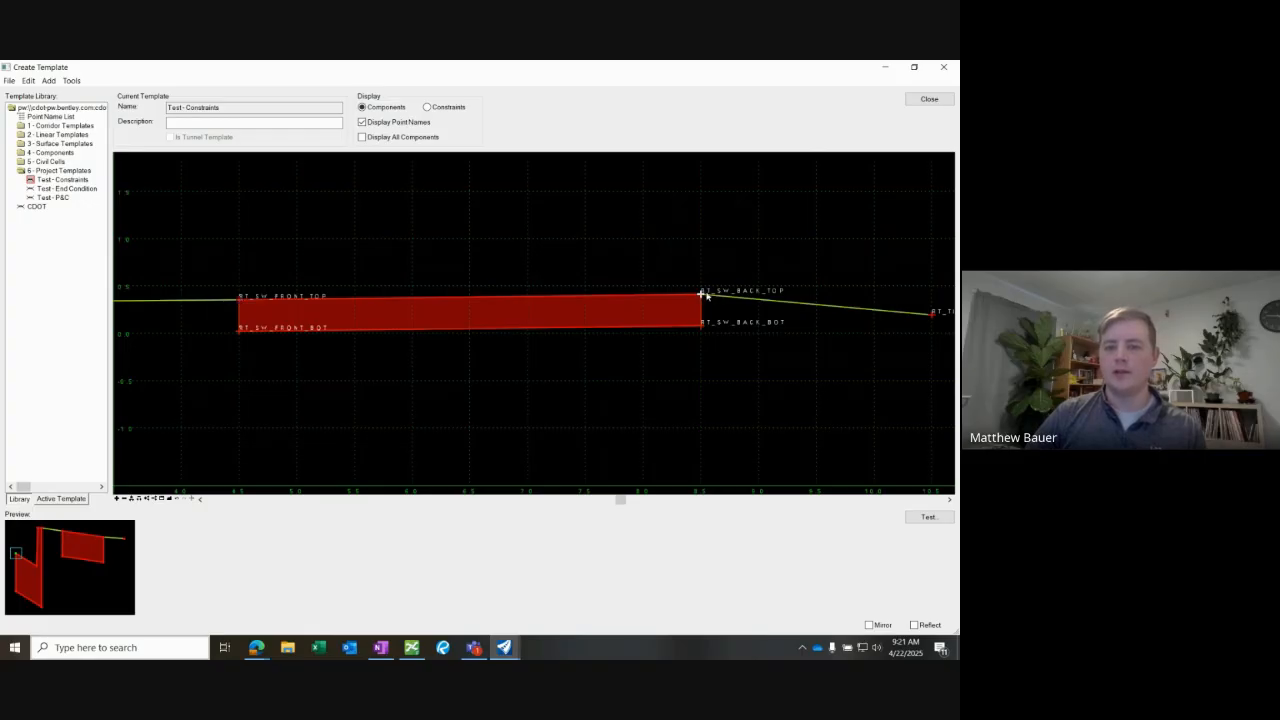
mouse_move(735, 300)
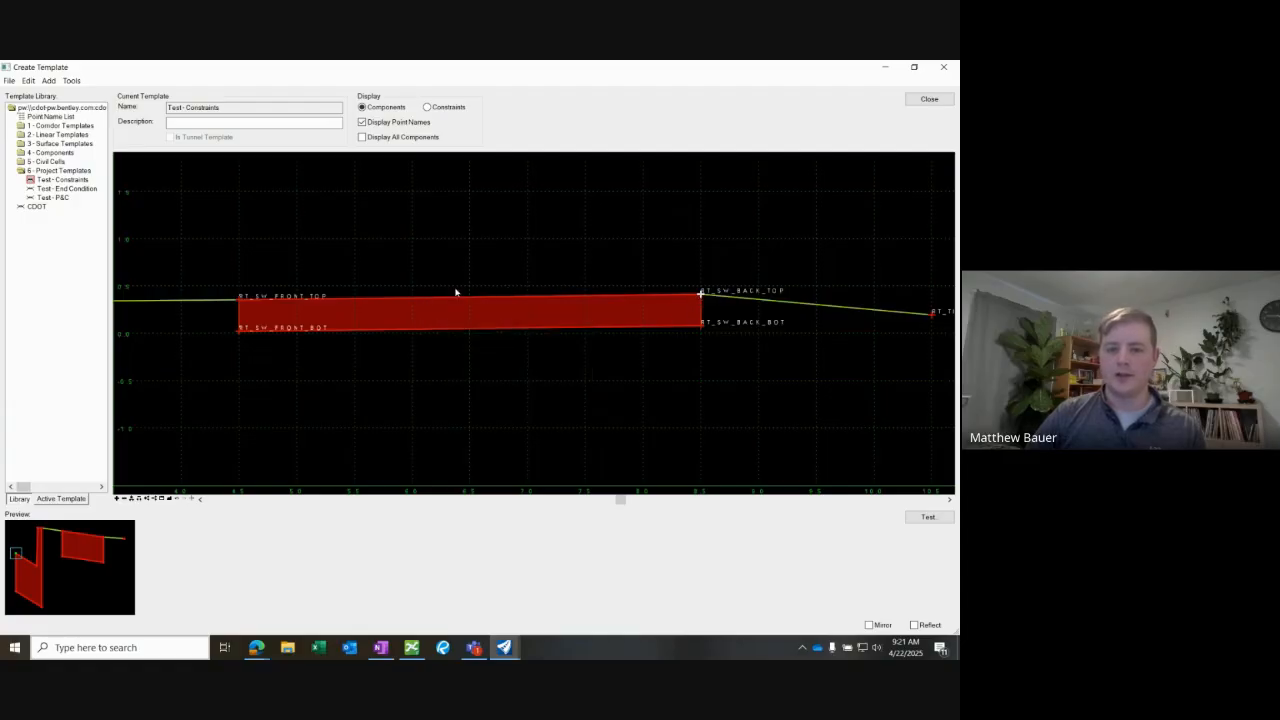
right_click(701, 297)
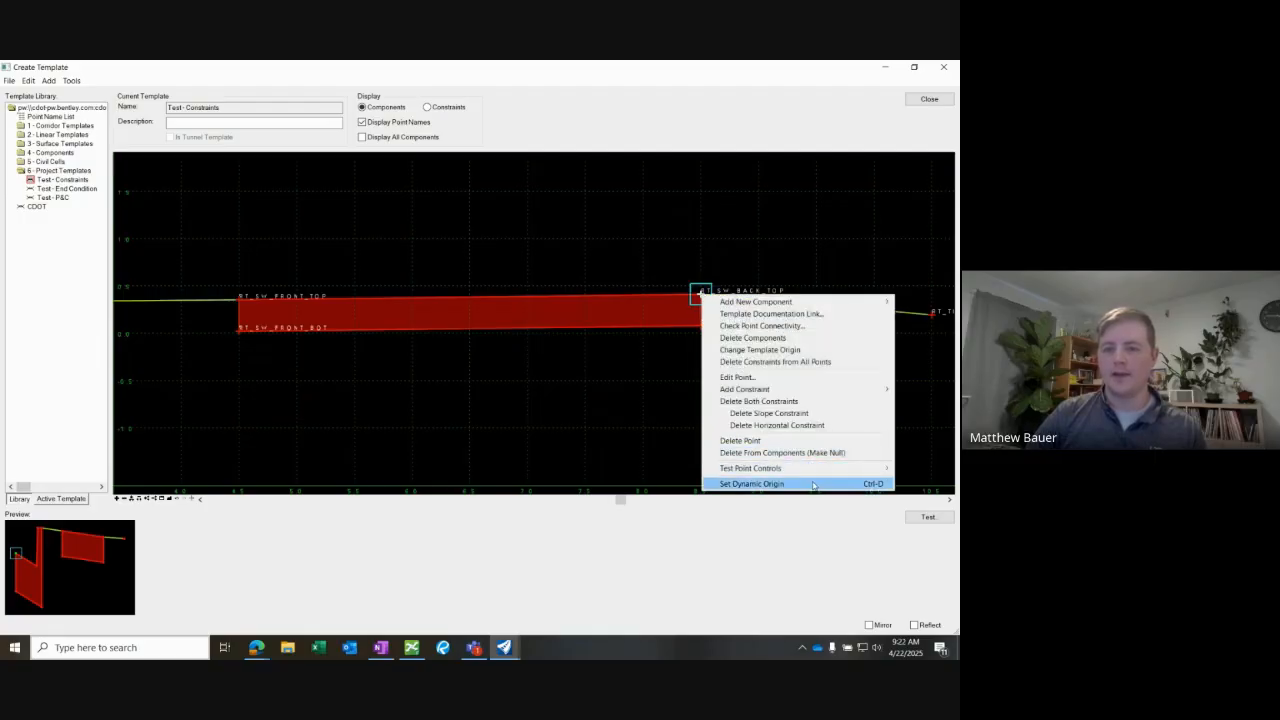
mouse_move(771, 468)
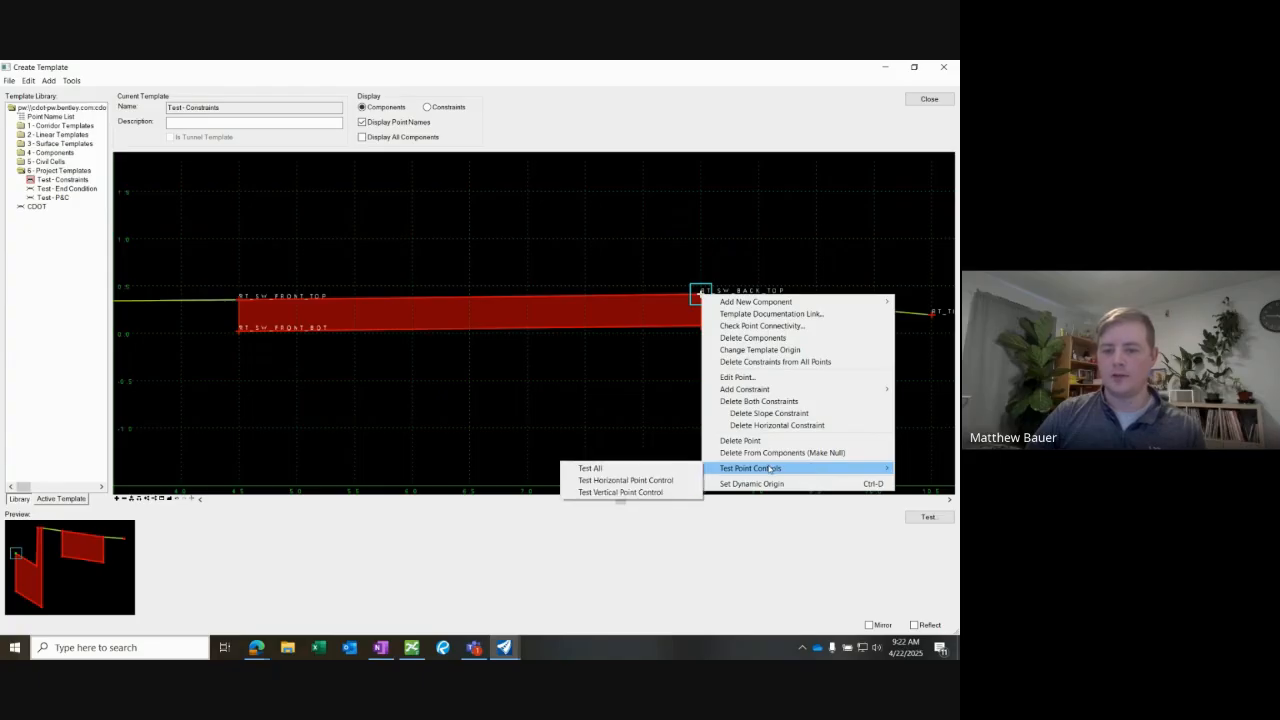
left_click(676, 482)
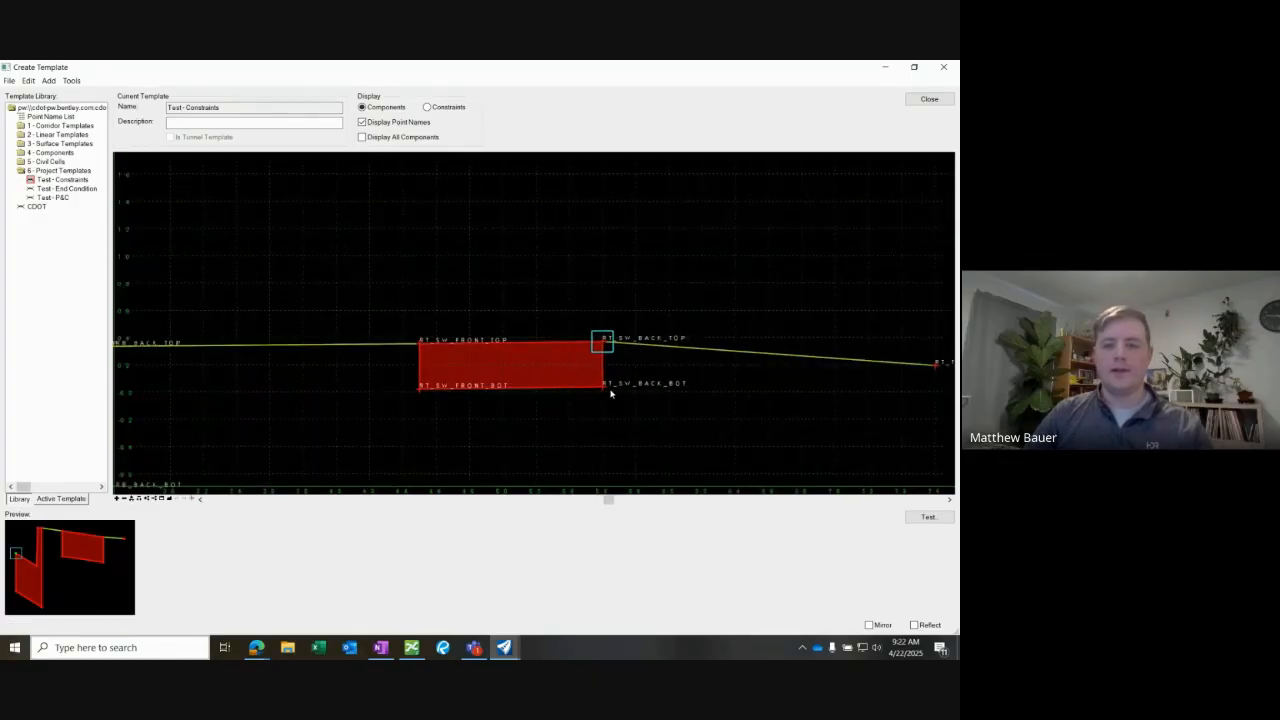
right_click(652, 421)
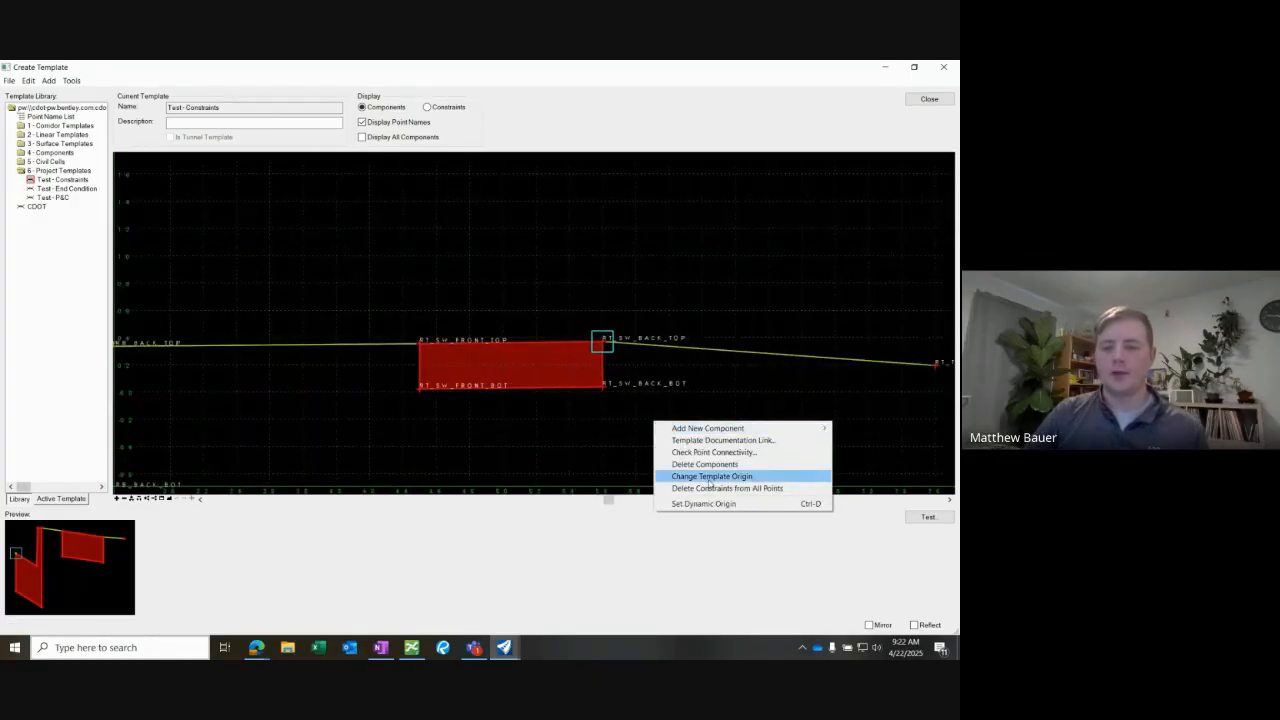
left_click(551, 411)
Test the vertical point control of RT_SW_BACK_TOP to see how the connected components respond, and exit the test.
scroll(449, 386, "down", 3)
scroll(753, 370, "up", 2)
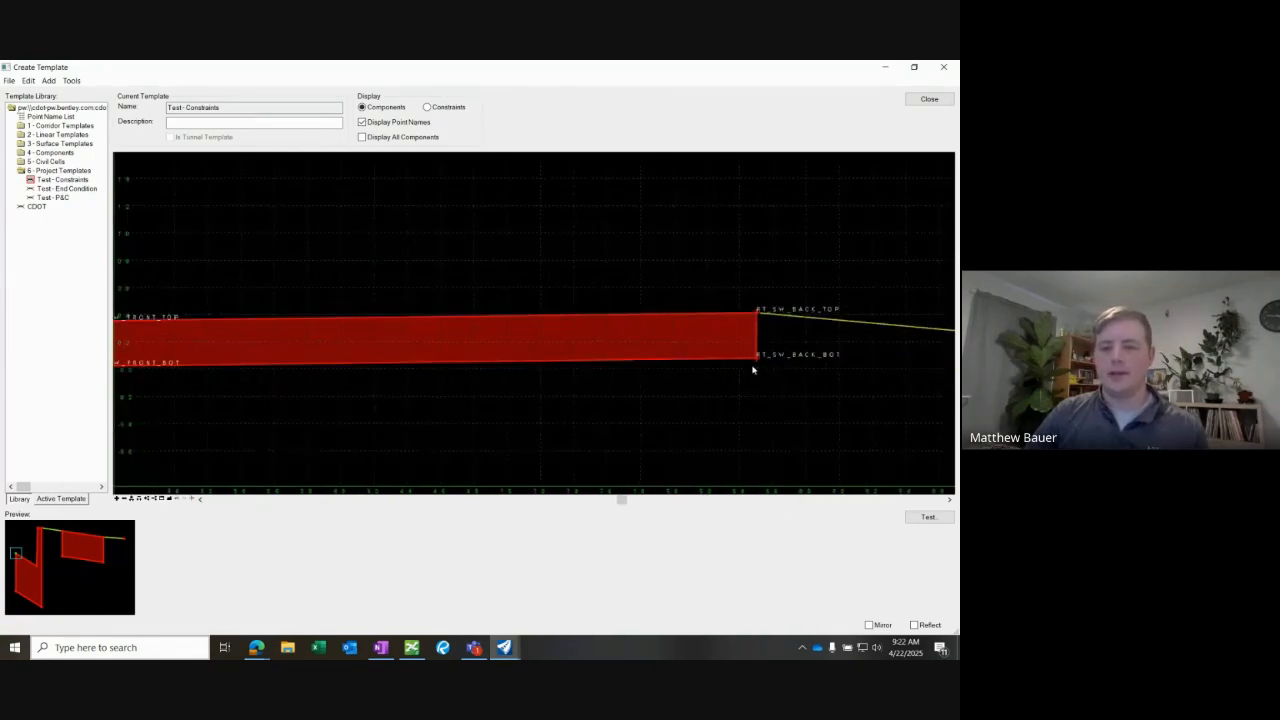
right_click(757, 315)
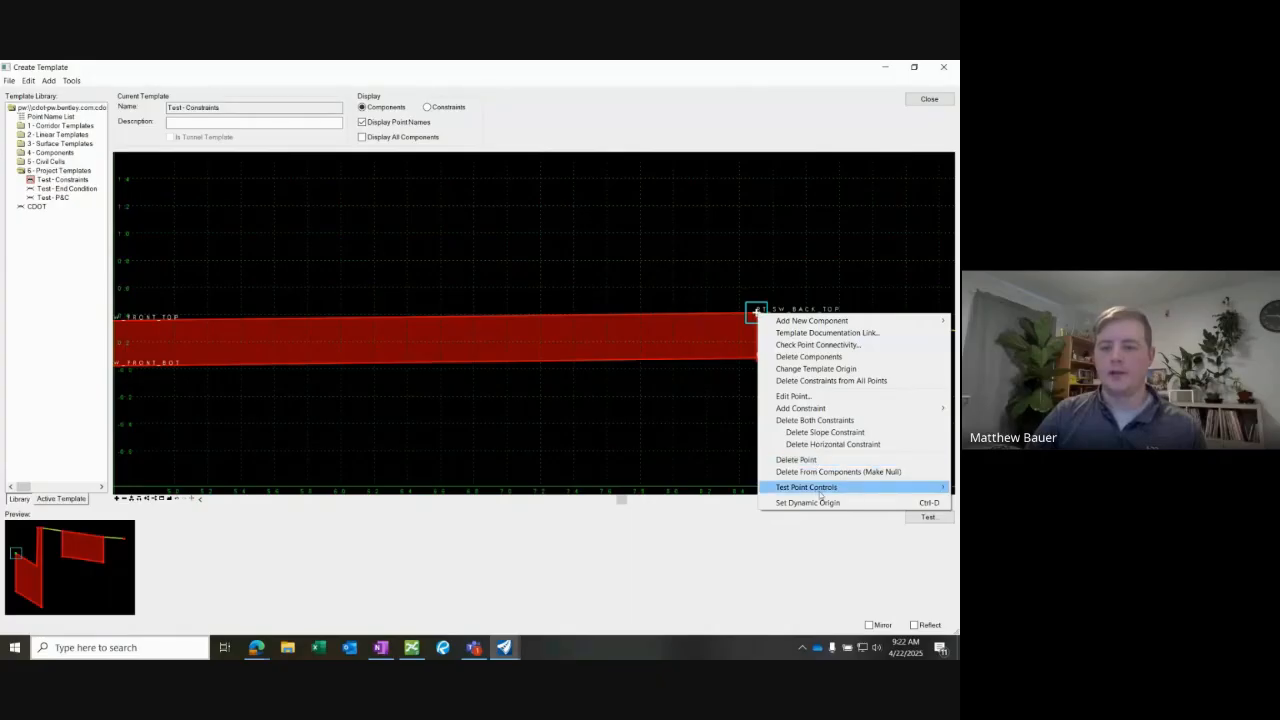
mouse_move(818, 490)
left_click(694, 512)
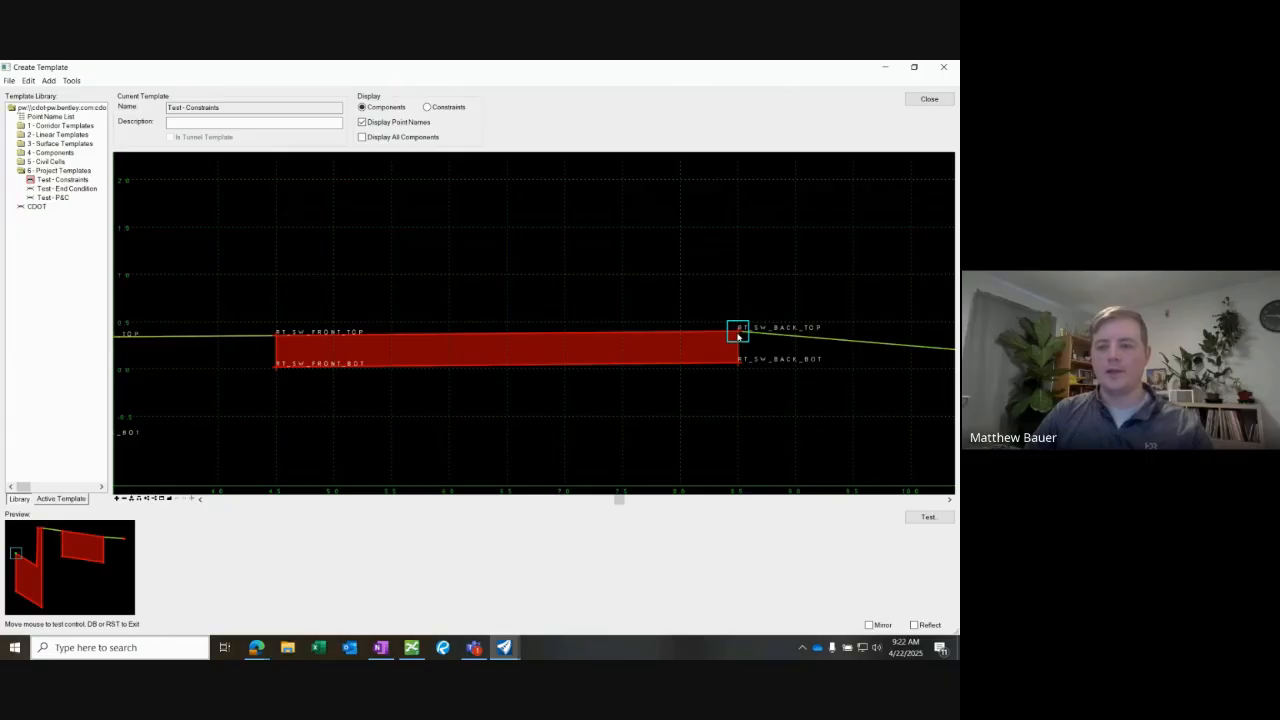
left_click(738, 336)
right_click(733, 297)
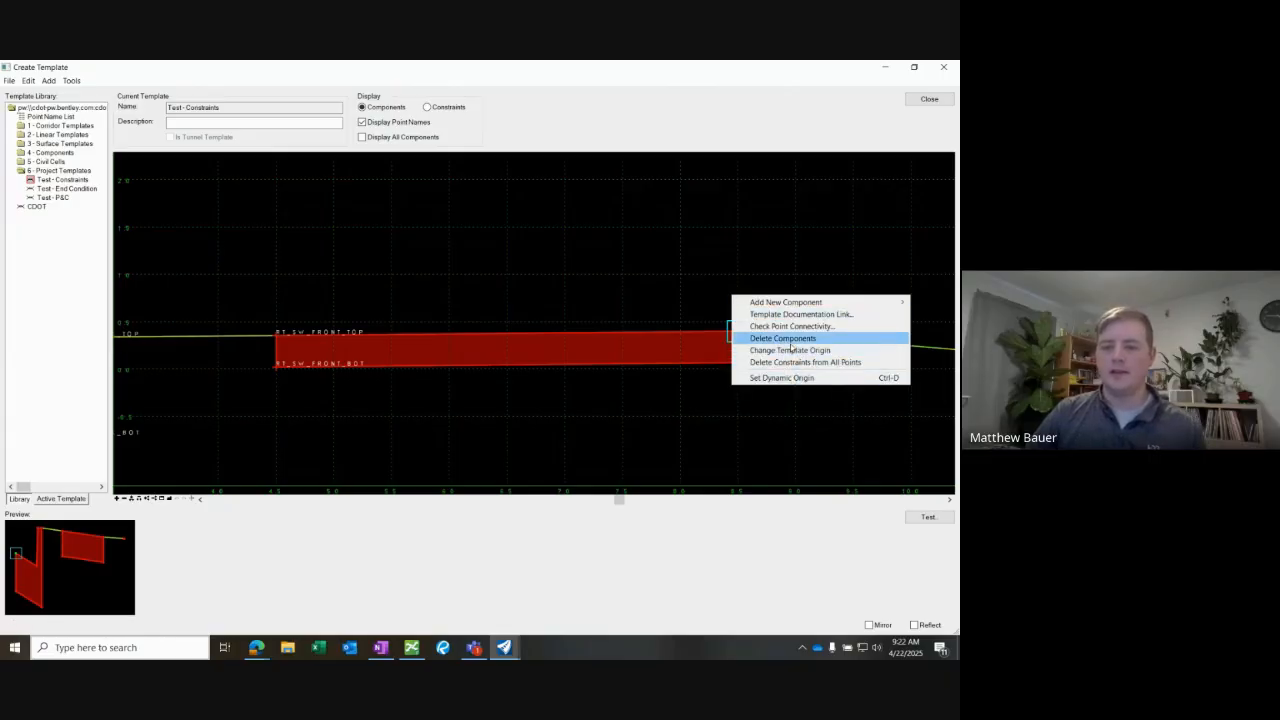
left_click(654, 286)
right_click(654, 284)
left_click(635, 285)
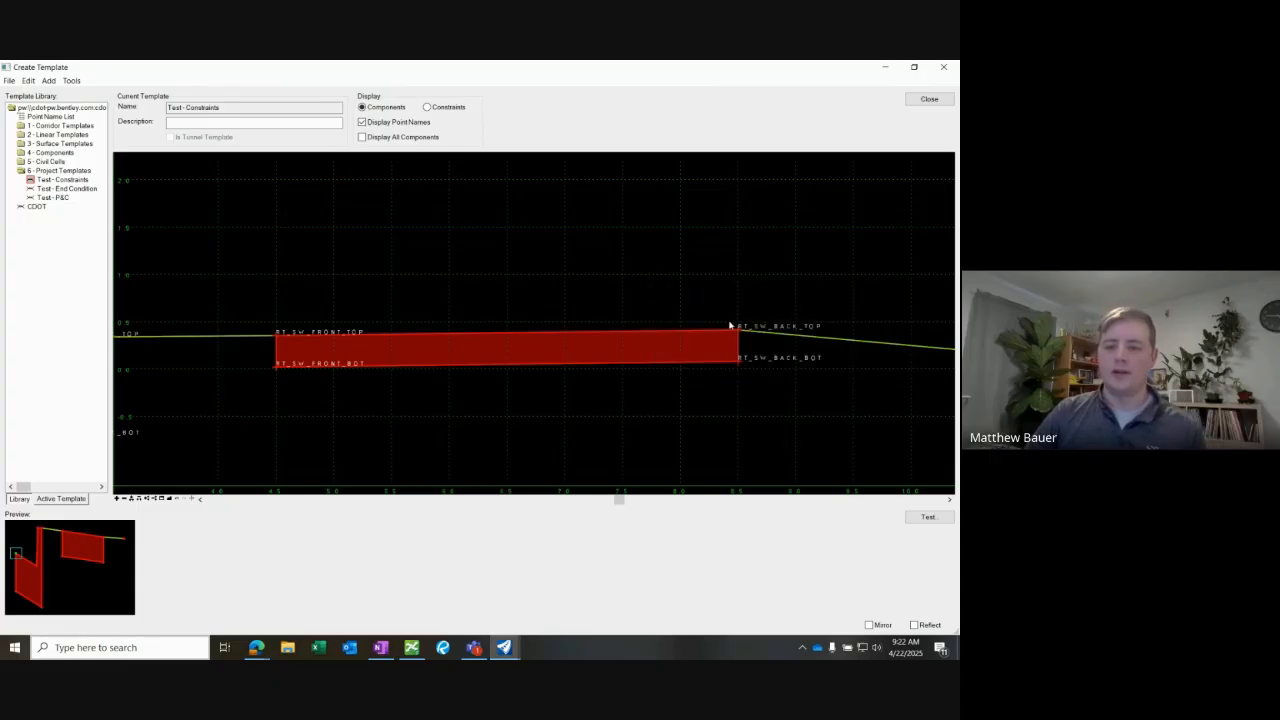
scroll(778, 343, "down", 1)
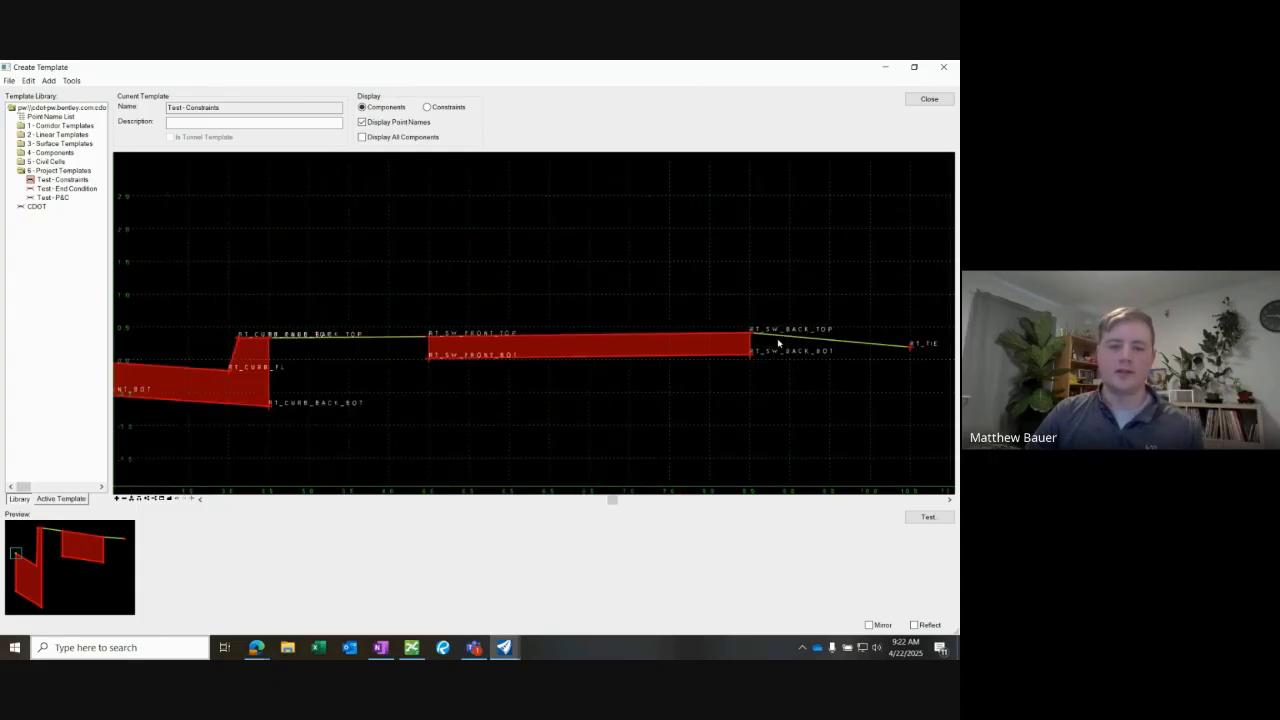
mouse_move(666, 360)
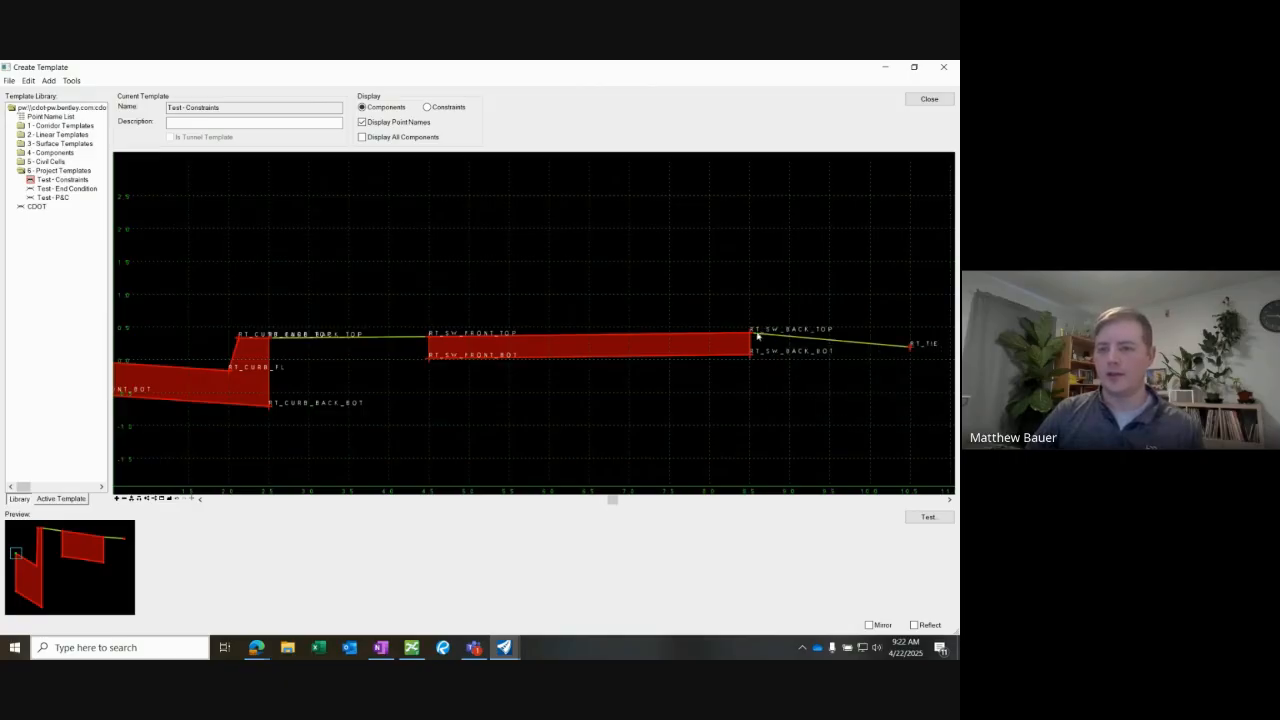
mouse_move(759, 339)
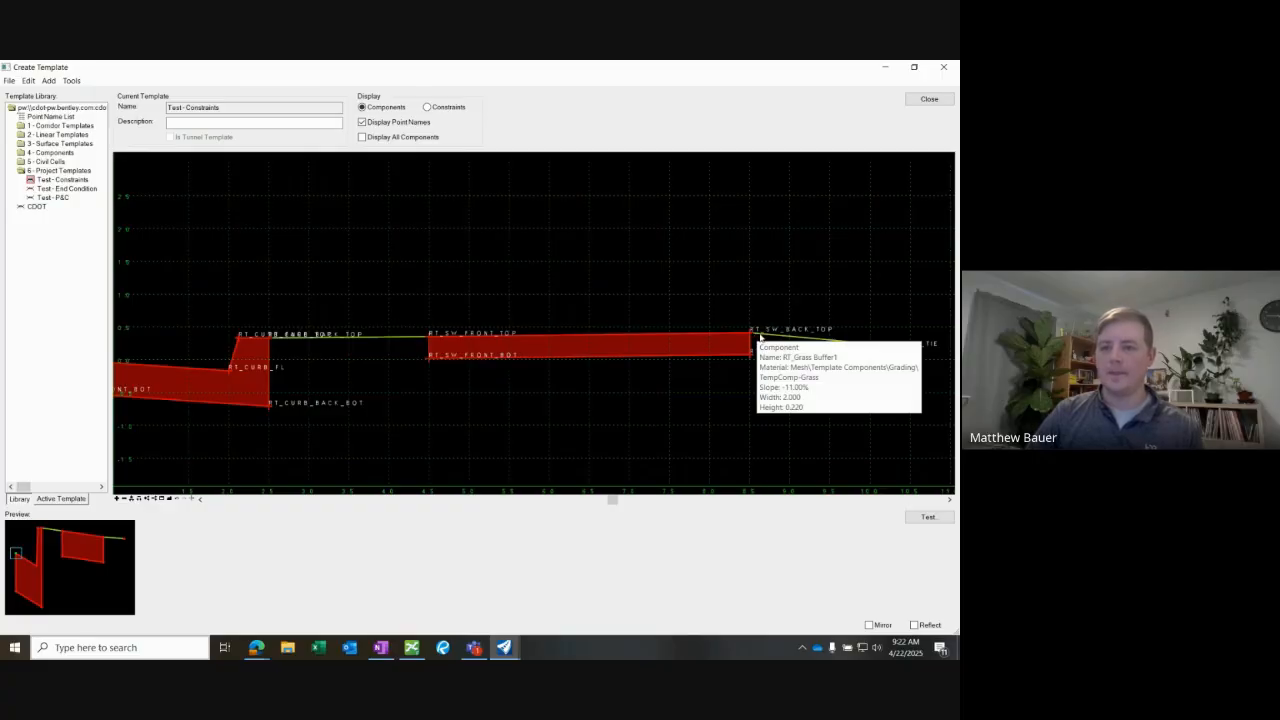
scroll(759, 339, "down", 1)
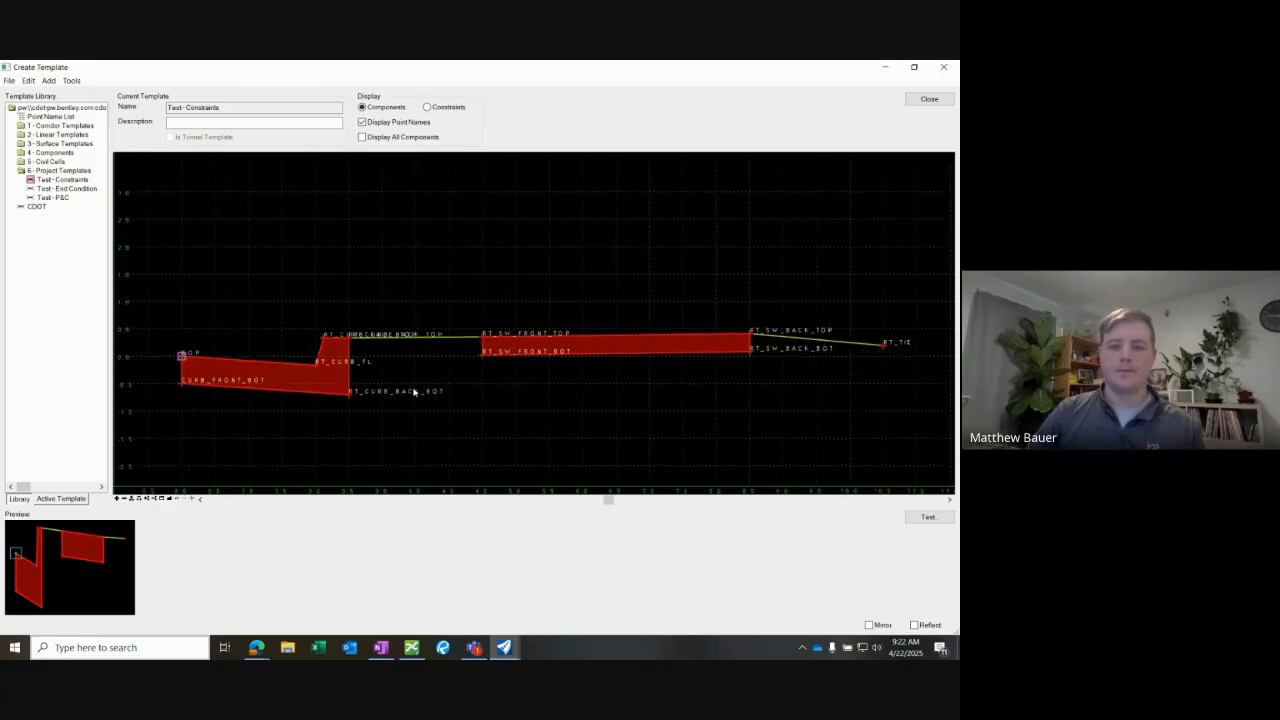
scroll(374, 390, "up", 1)
scroll(407, 397, "down", 1)
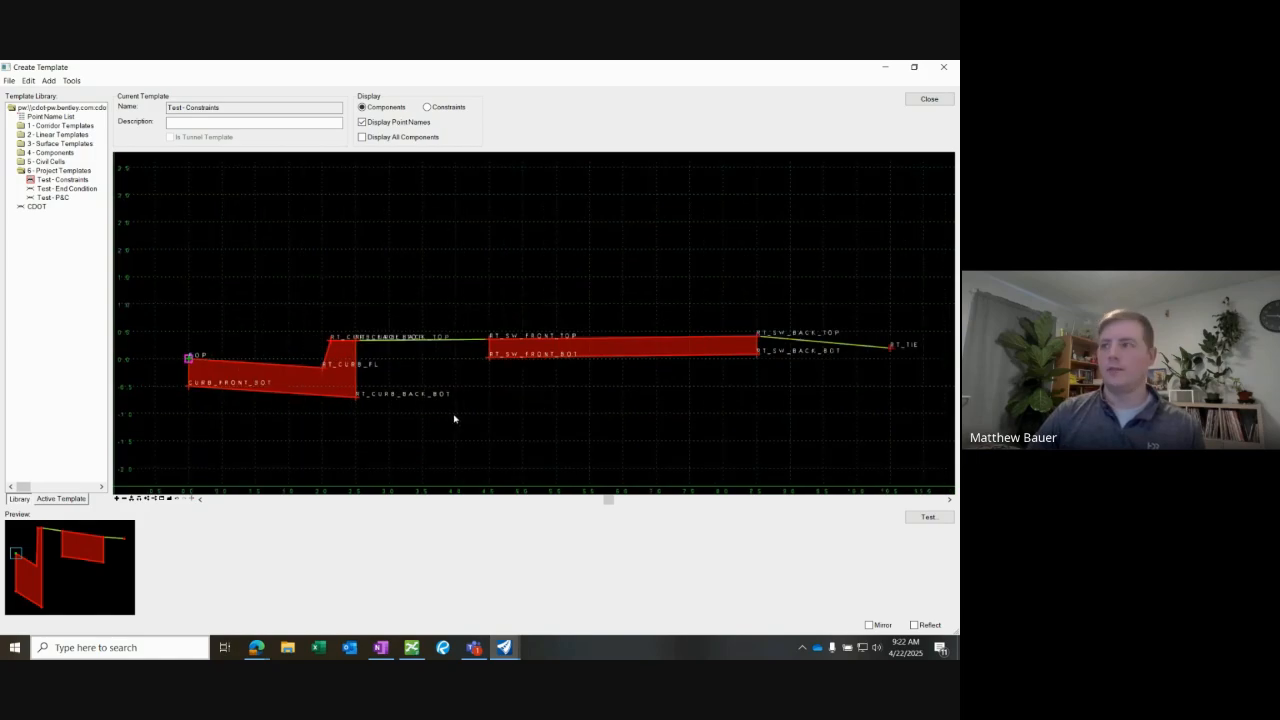